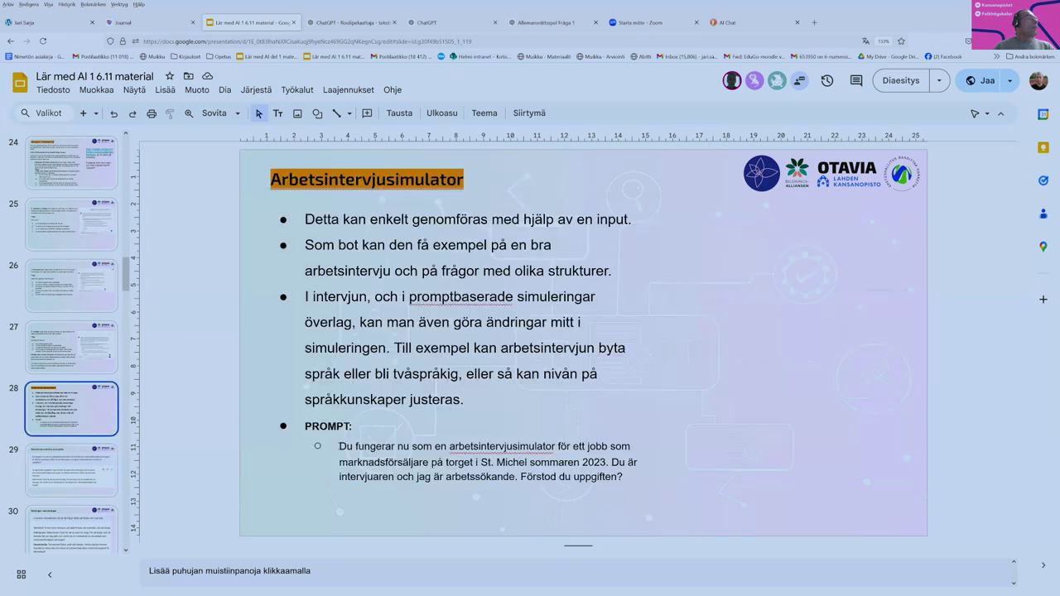
Copy the job interview simulator prompt from the "Arbetsintervjusimulator" slide and switch to DuckDuckGo AI Chat.
drag(340, 447, 623, 477)
key(ctrl+c)
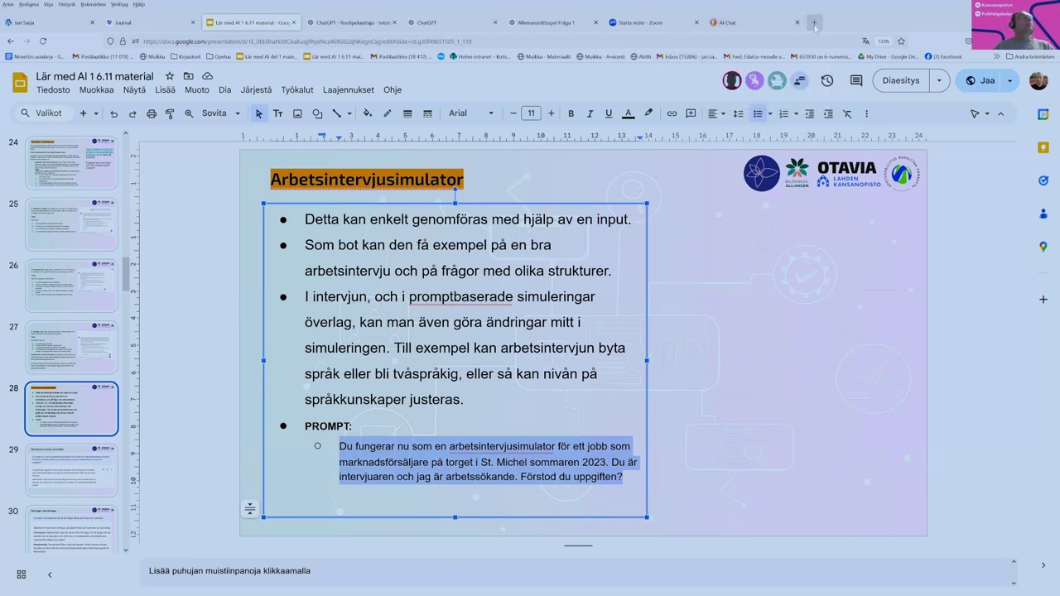
click(751, 23)
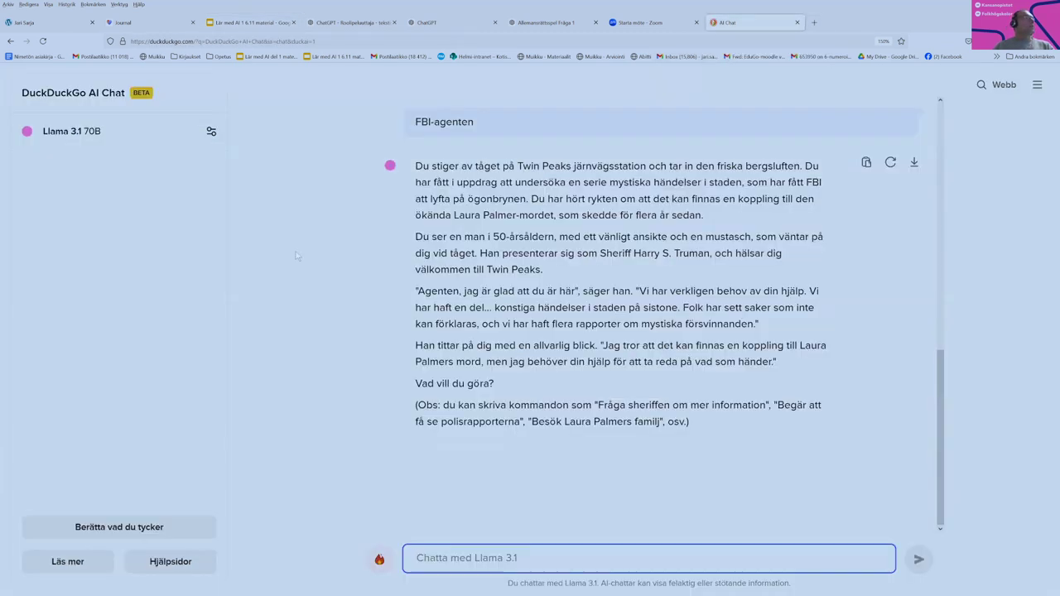
Start a new chat with the GPT-4o mini model and send it the copied interview prompt.
click(129, 136)
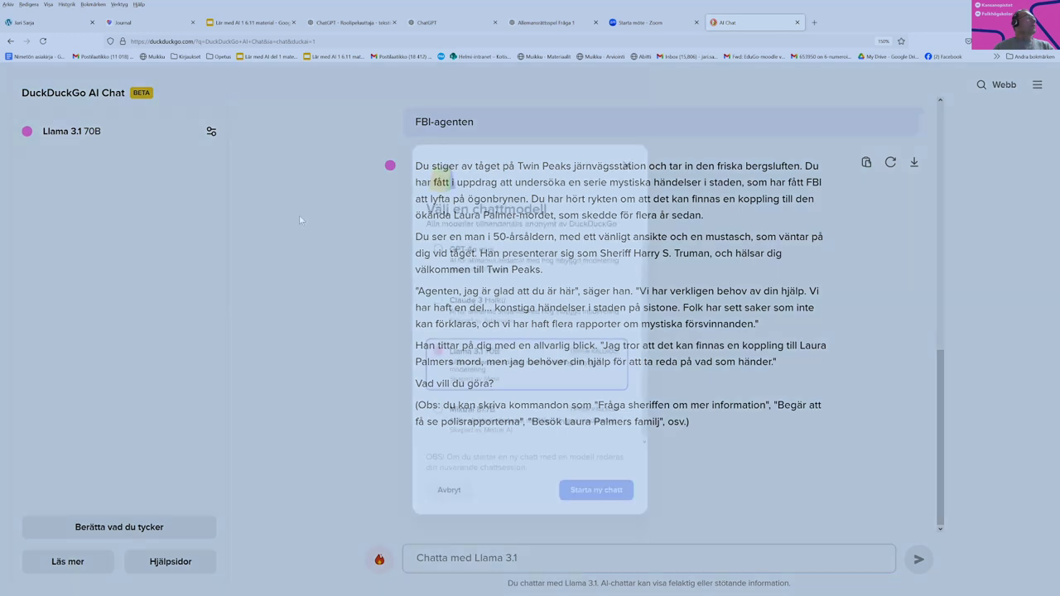
click(432, 235)
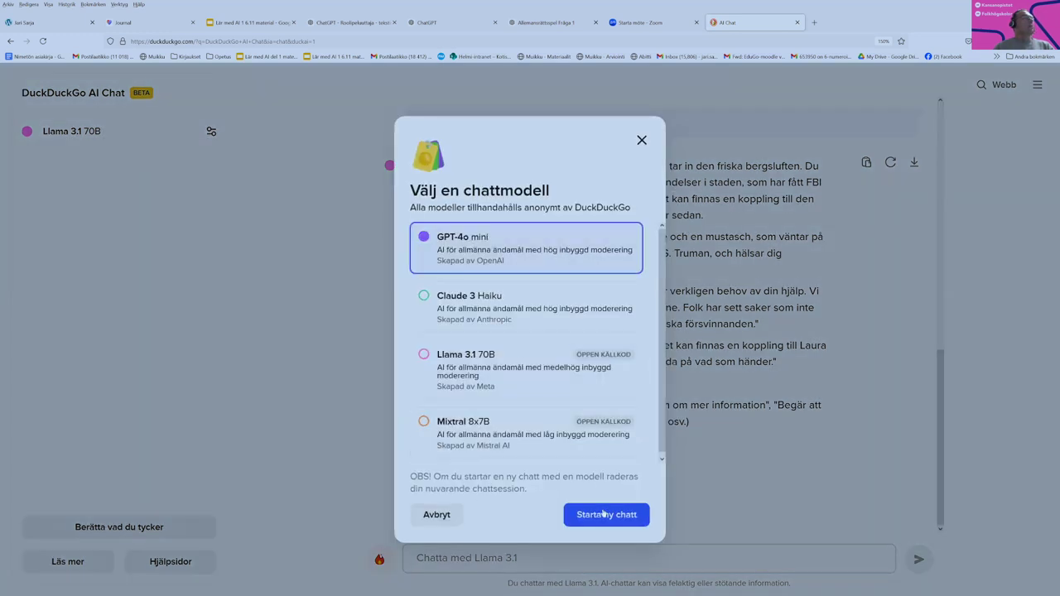
click(362, 349)
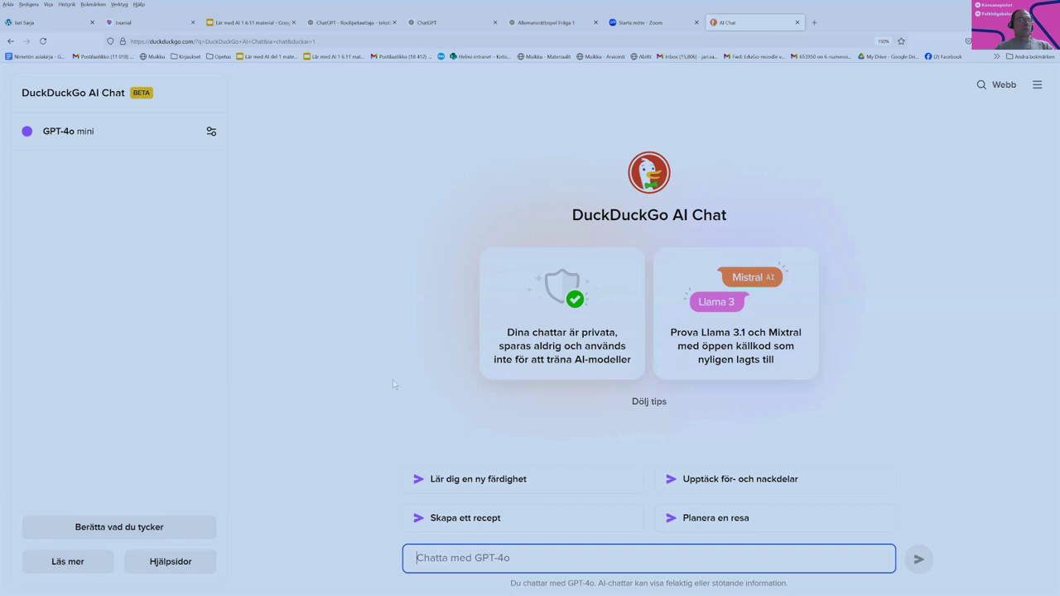
key(ctrl+v)
key(Return)
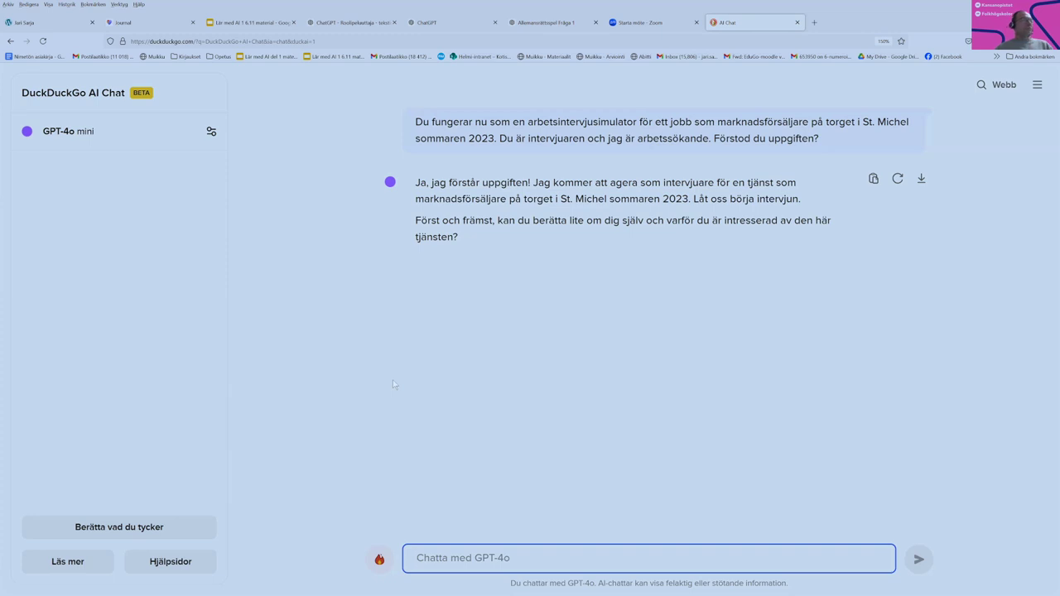
Answer the interviewer's questions with "Jag vill ja pengar" and "Nej!".
text(Jag vill ja pengar)
key(Return)
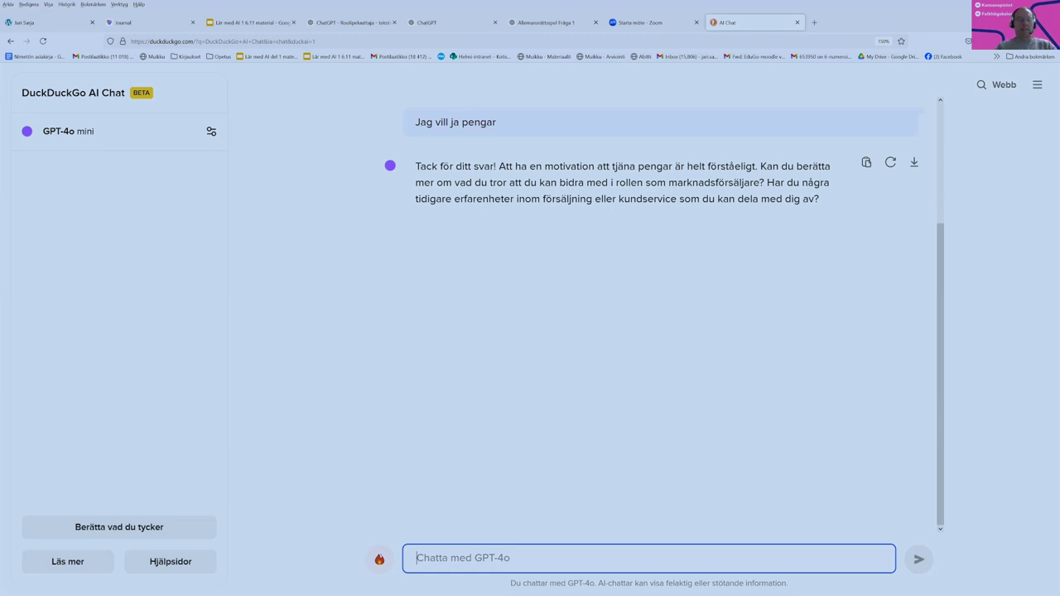
text(Nej!)
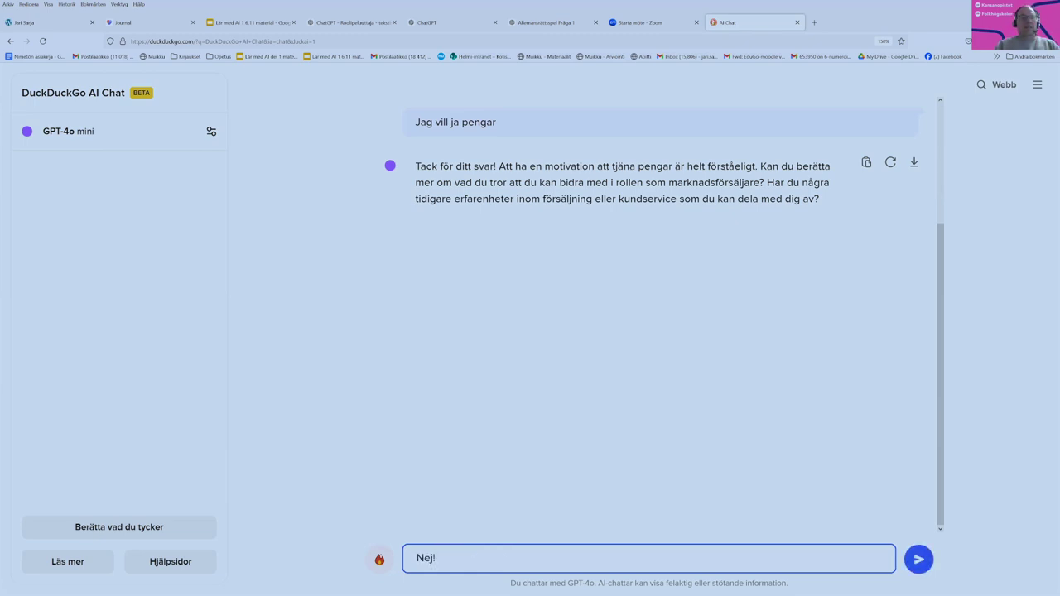
key(Return)
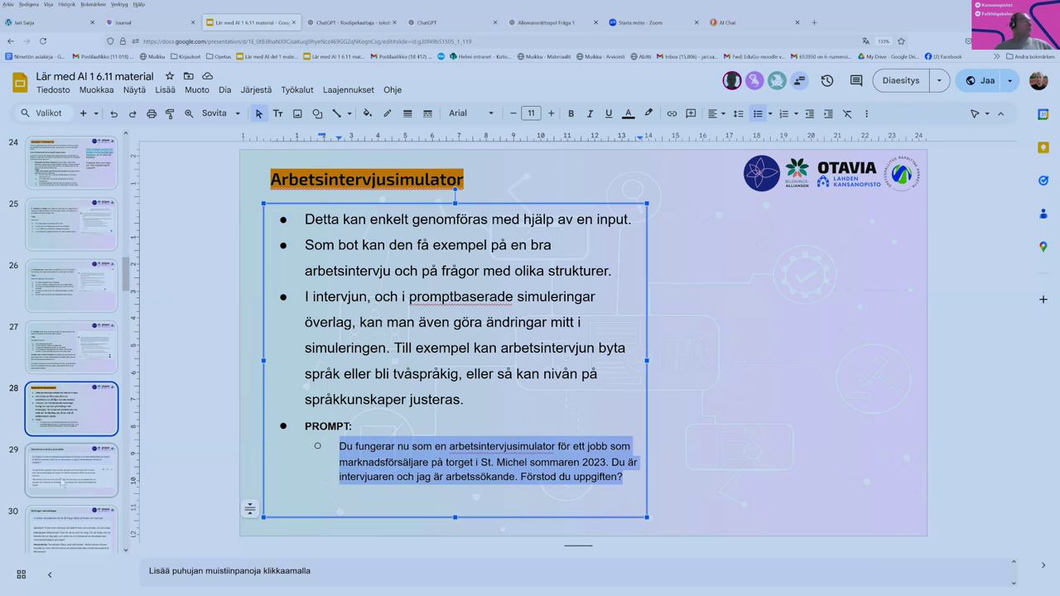
Review slides 29 to 31 of the presentation on the interview simulation and return to slide 30, "Ändringar i simuleringen".
click(116, 447)
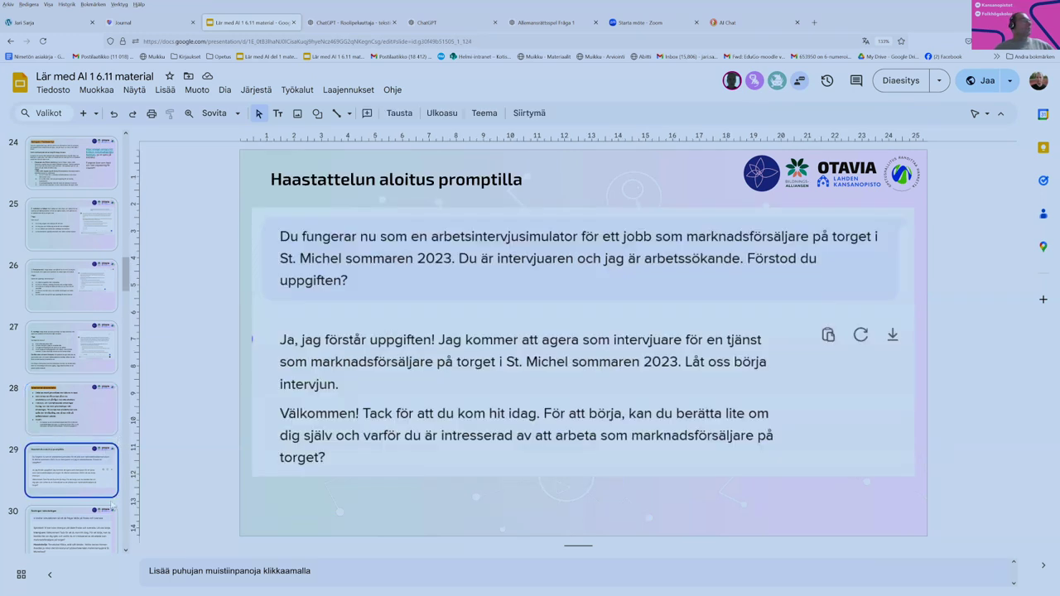
click(79, 535)
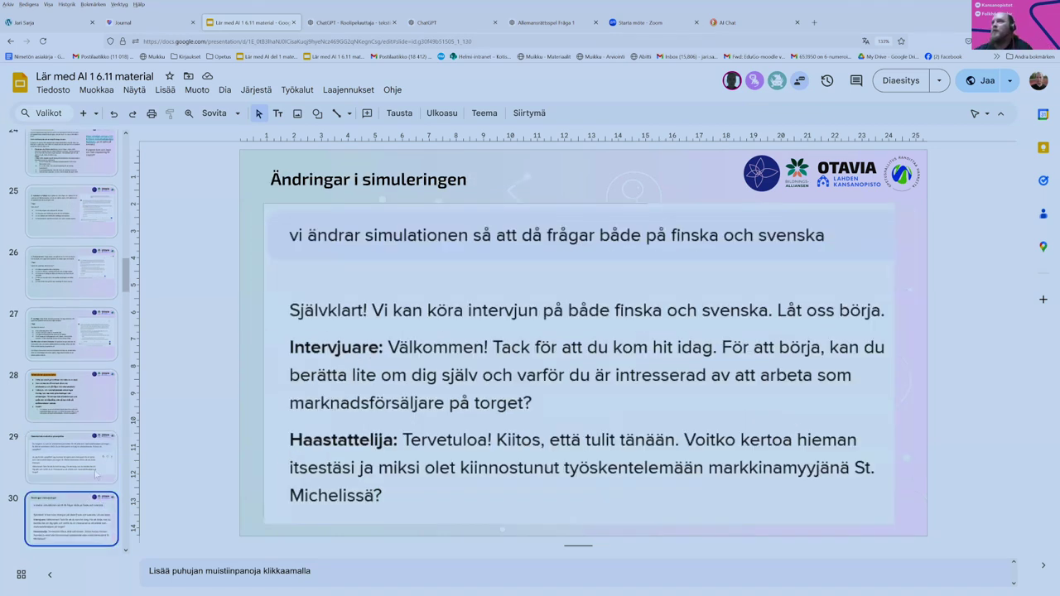
scroll(85, 473, down, 3)
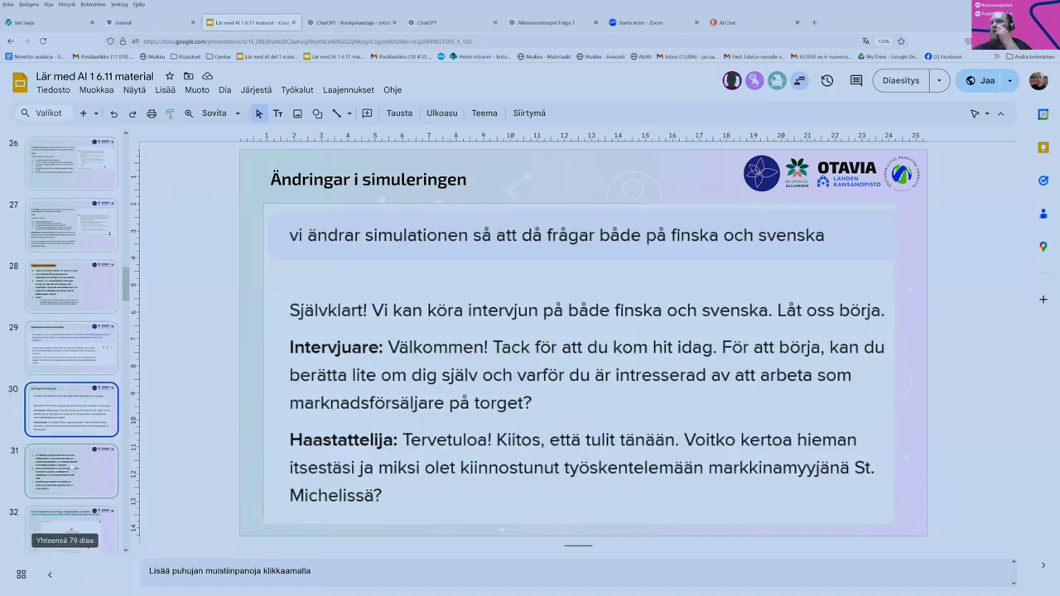
click(73, 468)
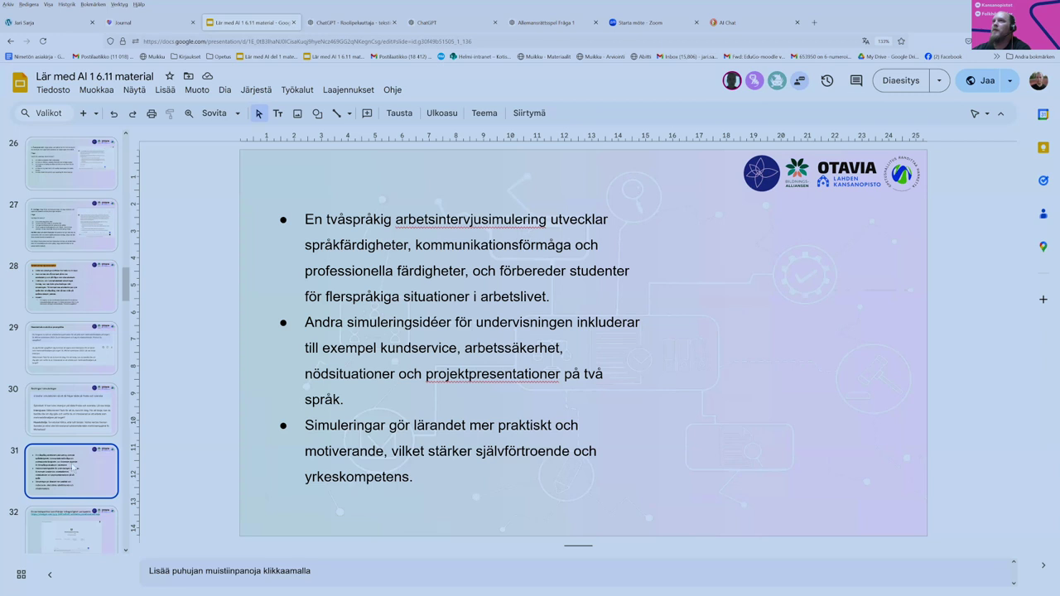
scroll(73, 468, down, 1)
click(76, 361)
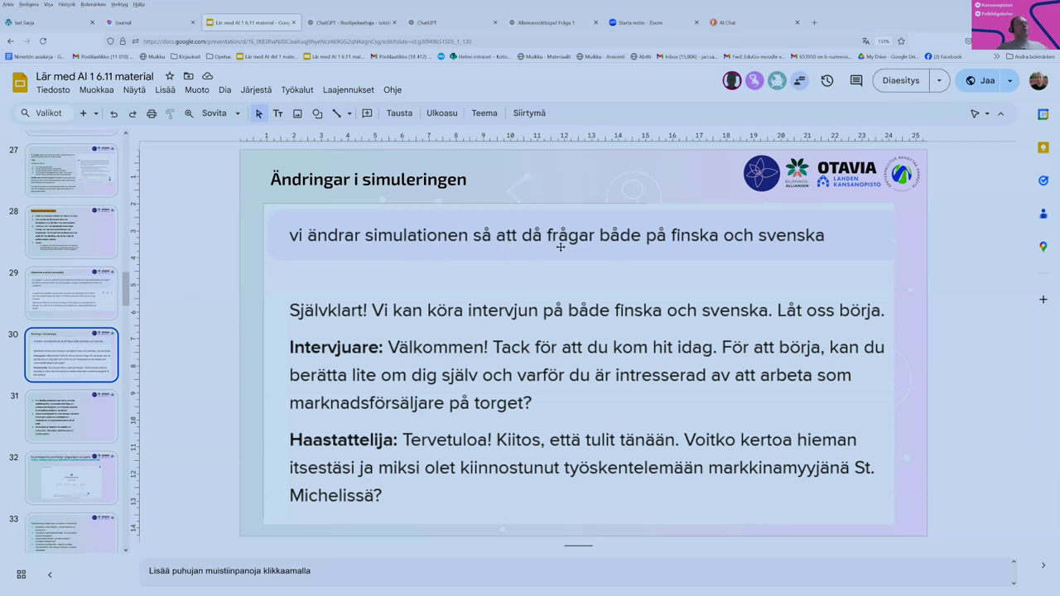
Switch to DuckDuckGo AI Chat and send "Vi ändrar simulationen så att du frågar både på swahili och svenska".
click(739, 22)
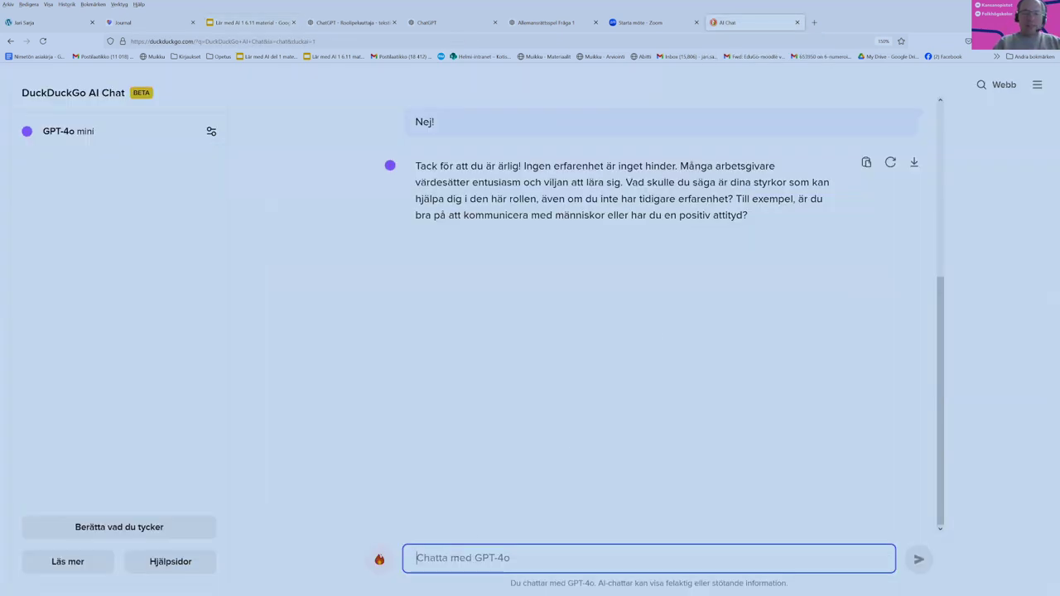
text(Vi ändrar sim)
key(BackSpace)
text(mu)
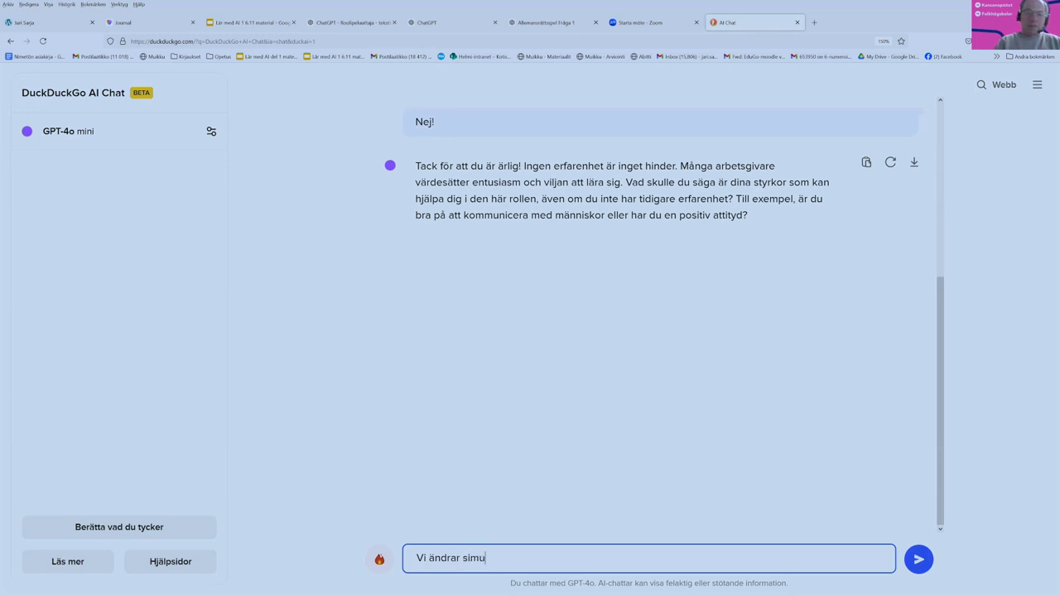
text(lationen så att du frågar )
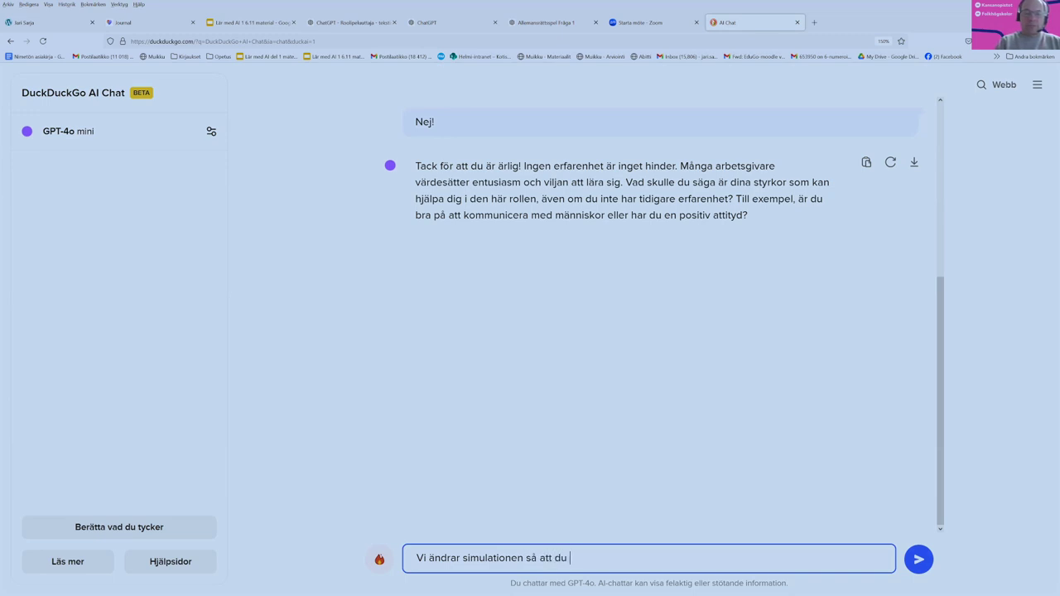
text(både på)
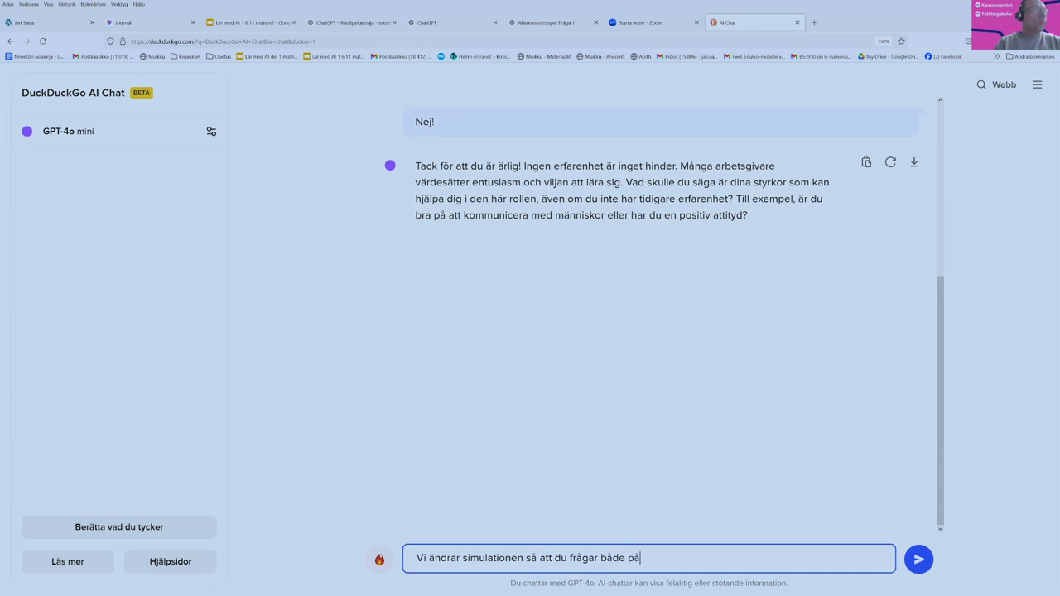
text( swa)
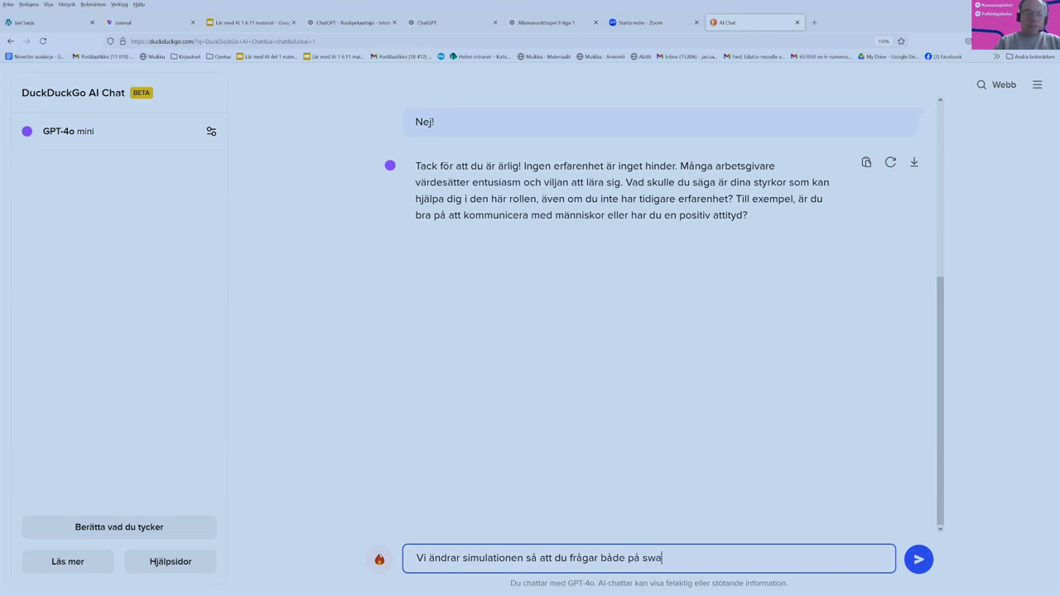
text(hili)
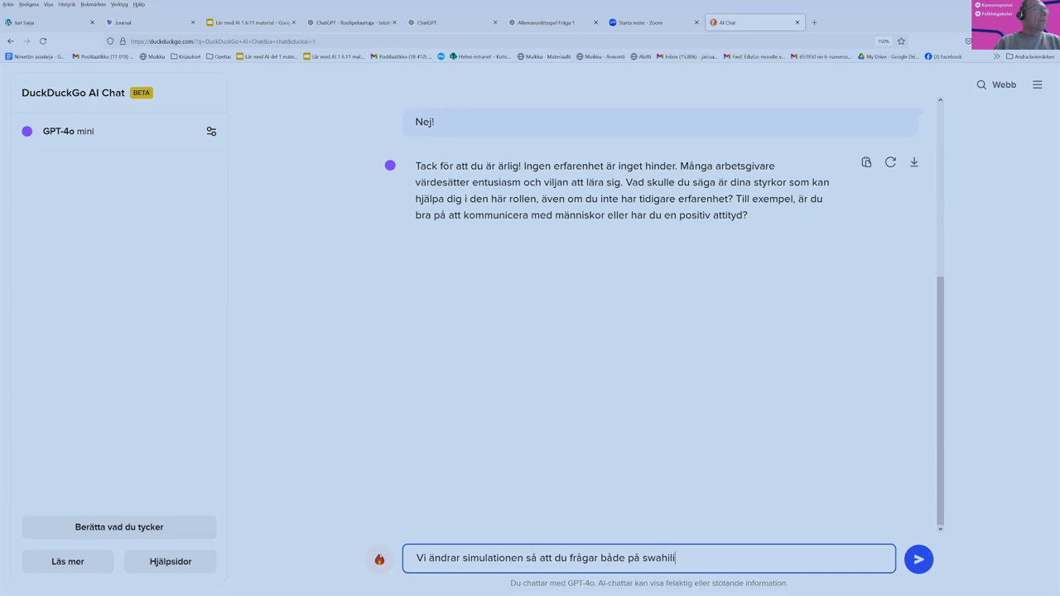
text( oc)
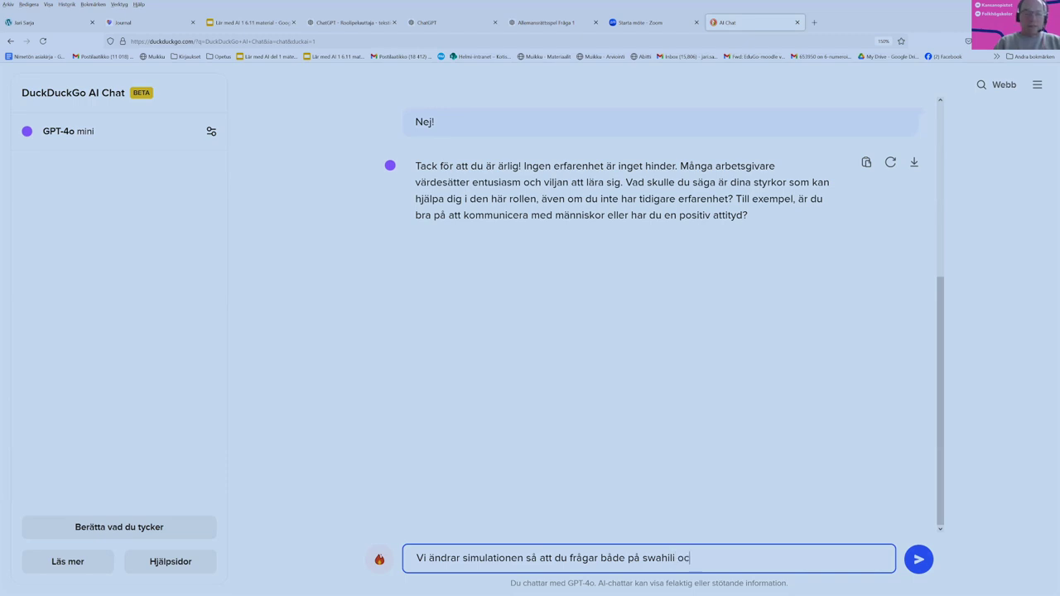
text(h svenska)
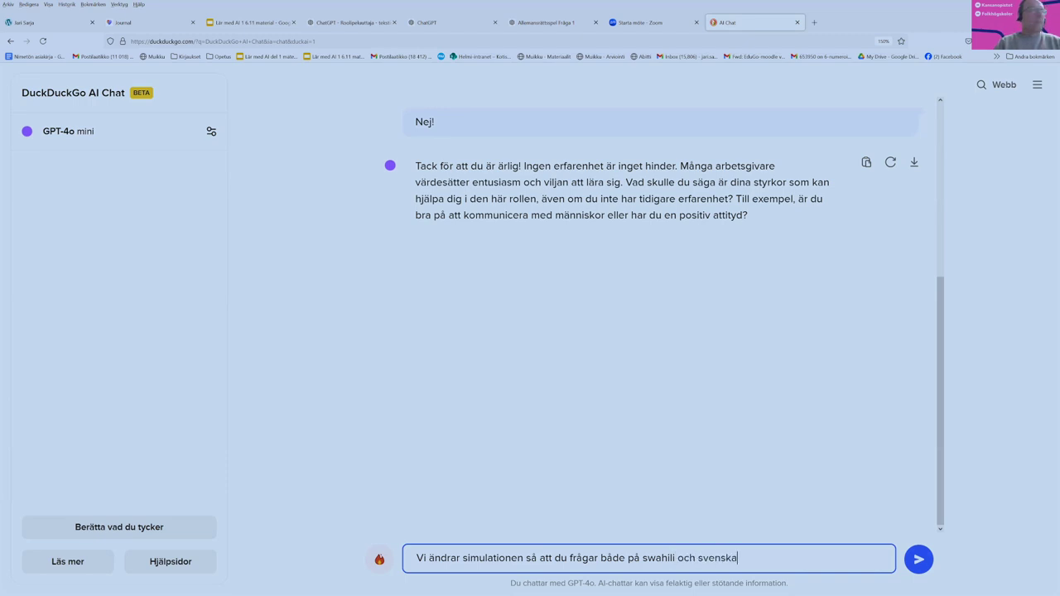
key(Return)
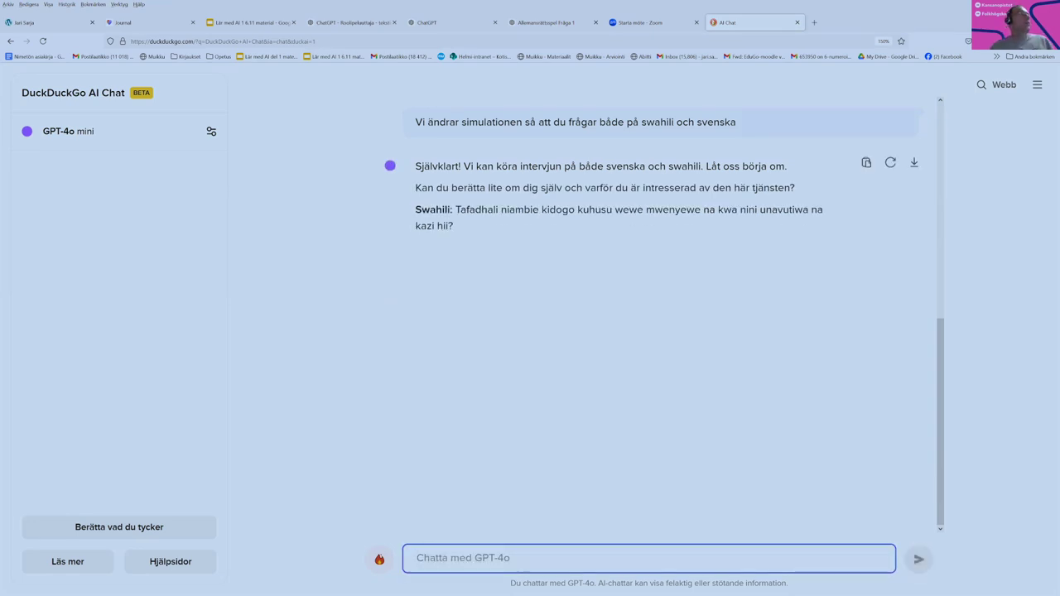
Reply to the bilingual interview question with "Jag behöver pengar och är flitig".
text(Jag)
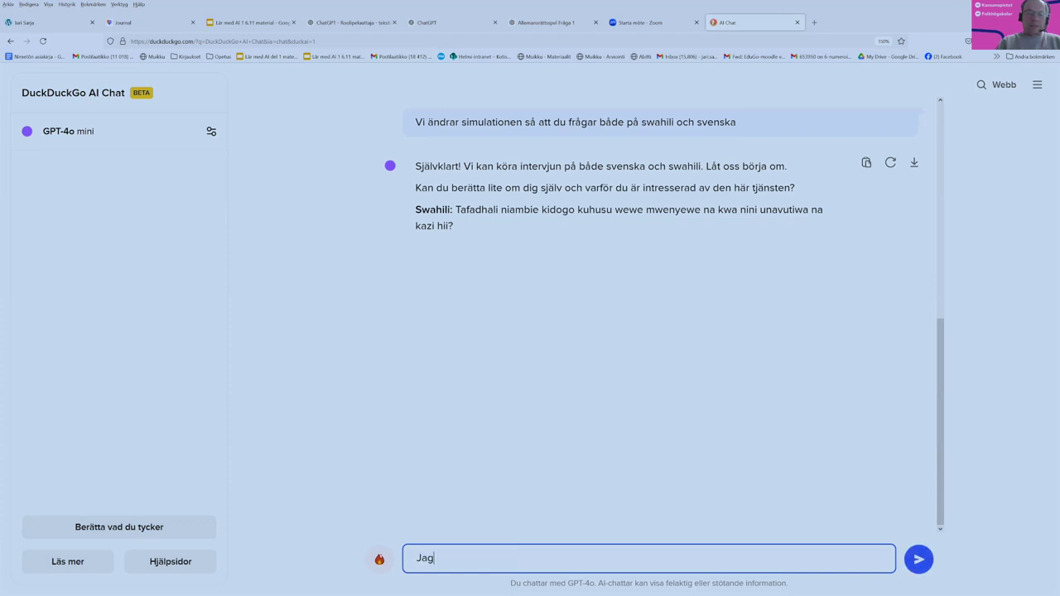
text( behö)
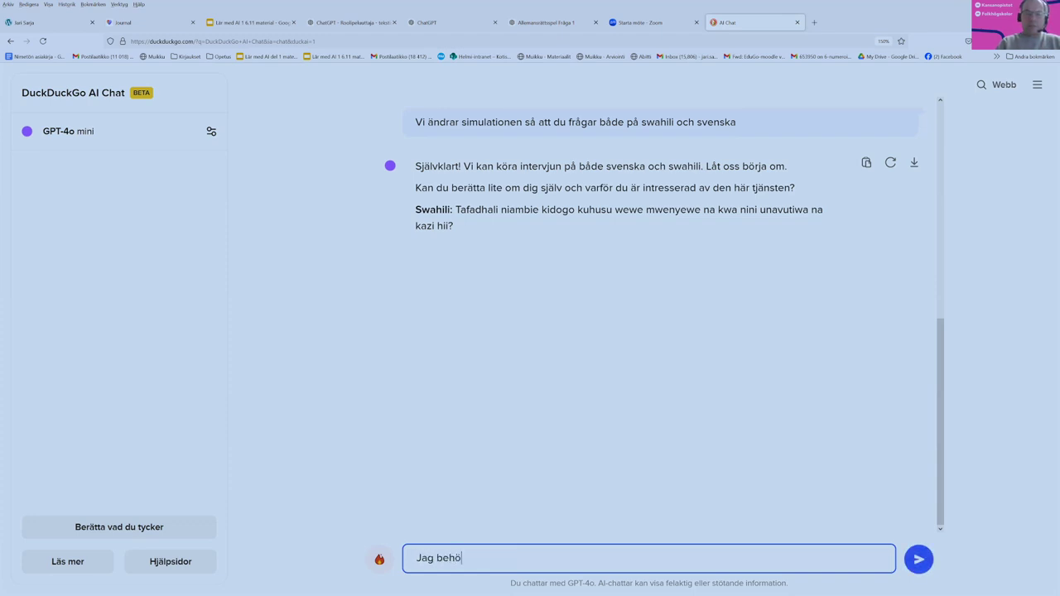
text(ver pengar)
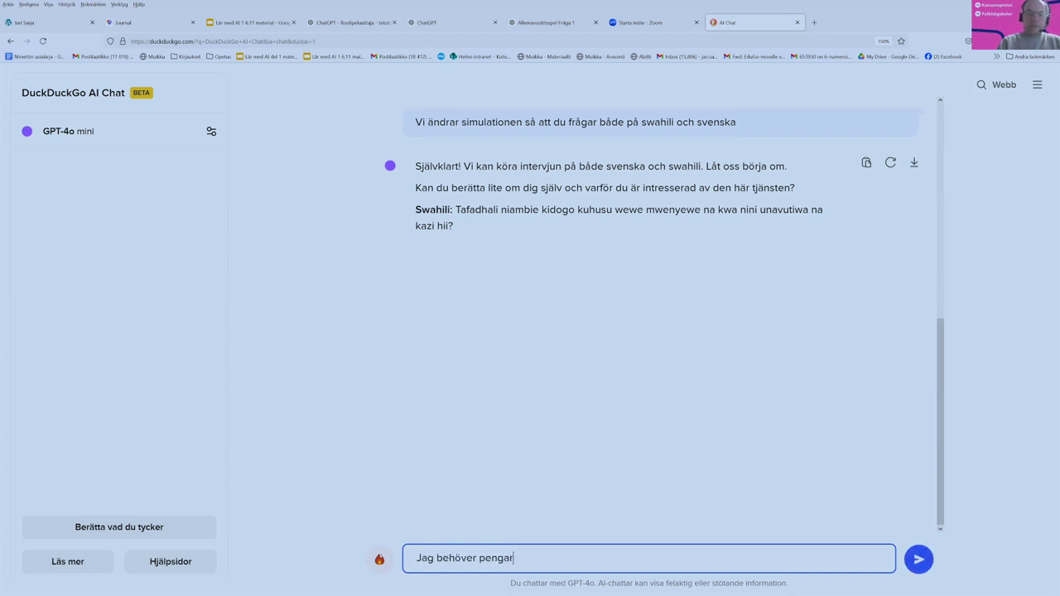
text( och)
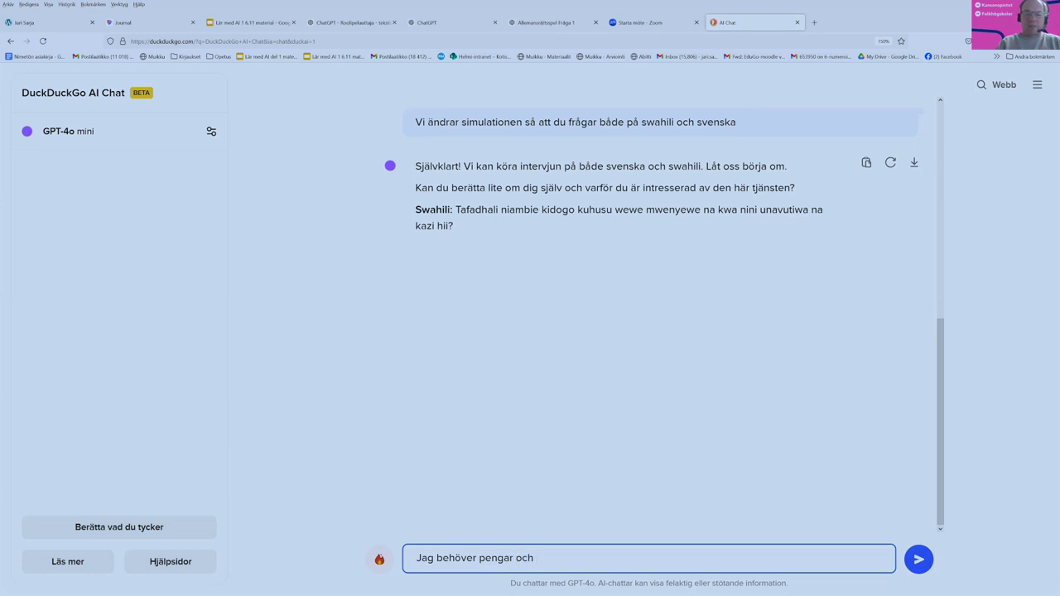
text( är flitig)
key(Return)
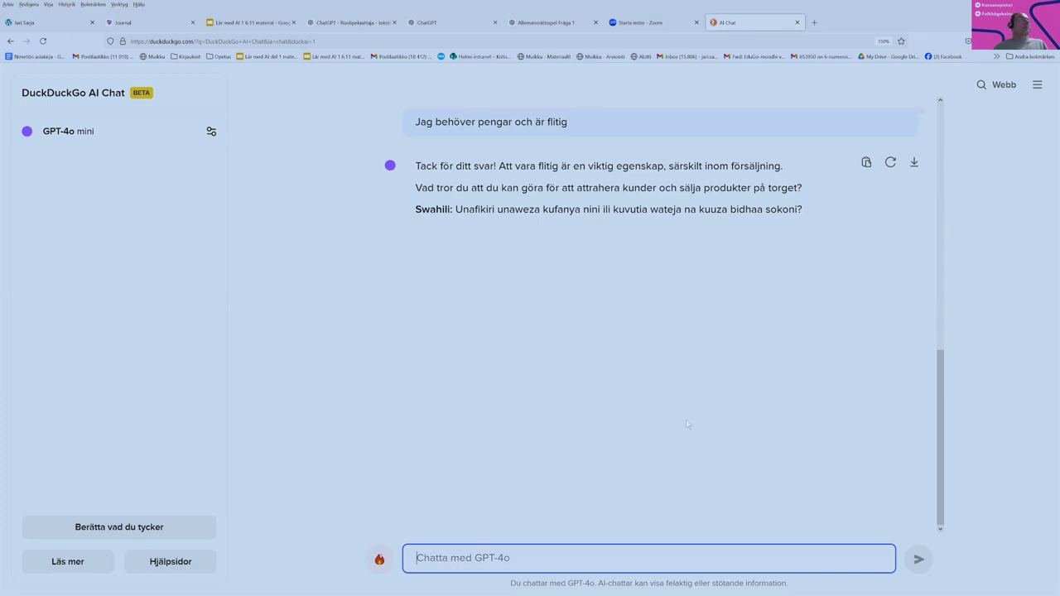
Copy the earlier message asking for questions in Swahili and Swedish and paste it as a new chat message.
scroll(686, 419, up, 5)
scroll(694, 421, up, 3)
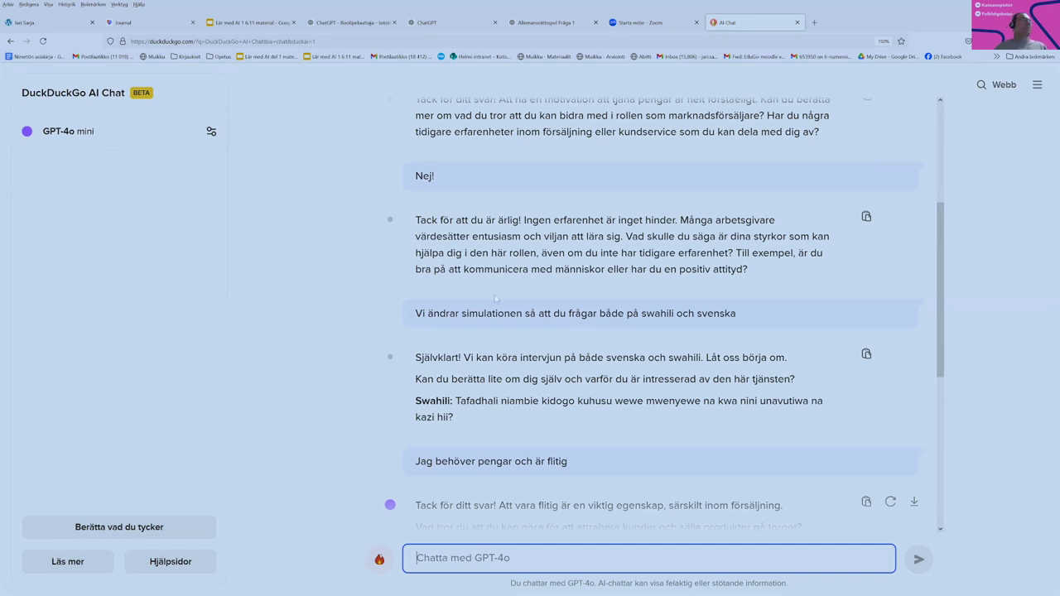
drag(414, 314, 750, 318)
key(ctrl+c)
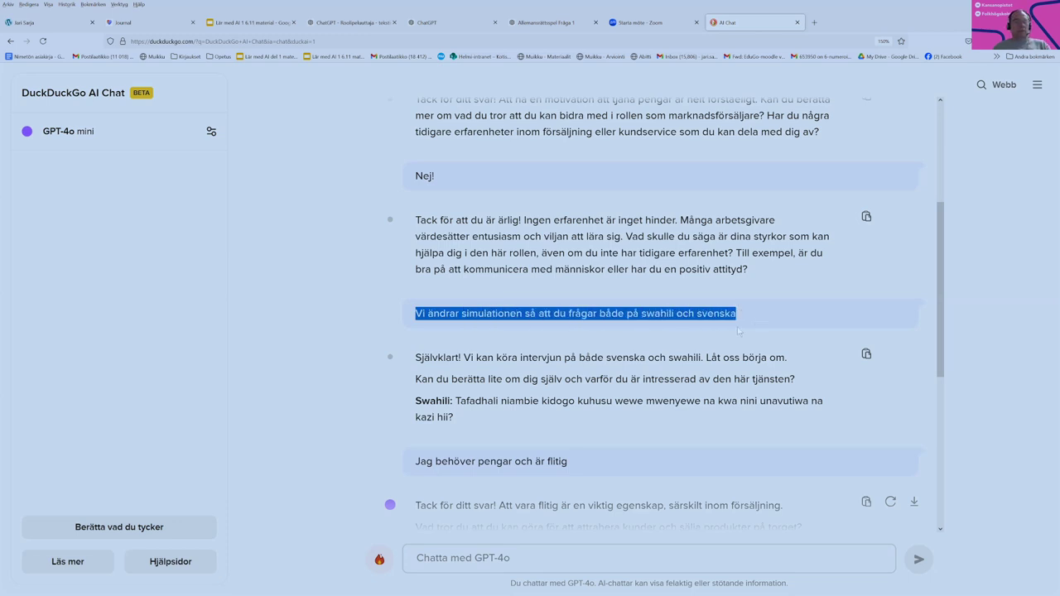
scroll(770, 353, down, 5)
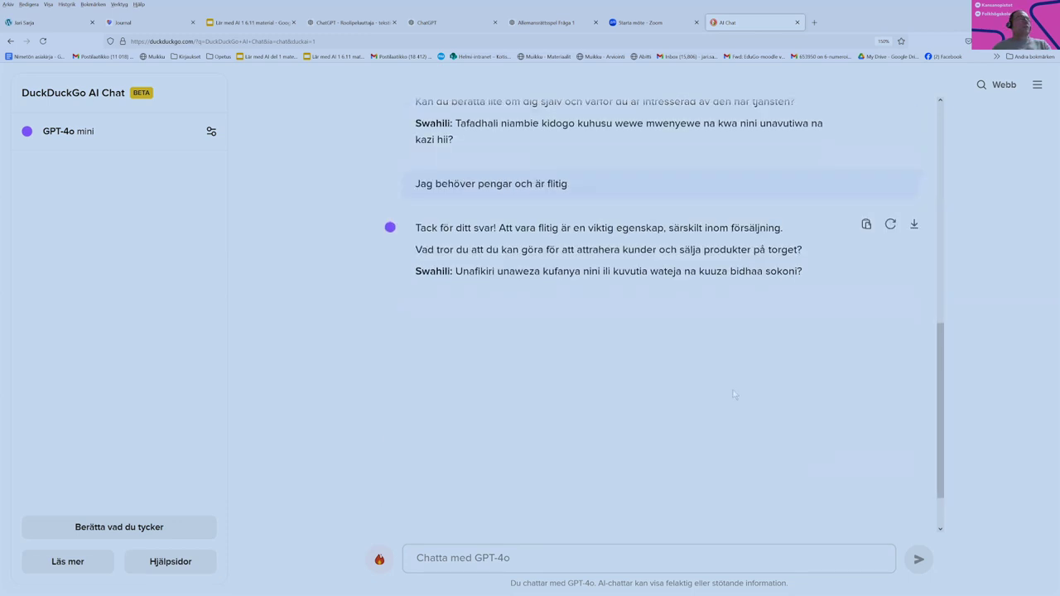
click(516, 568)
key(ctrl+v)
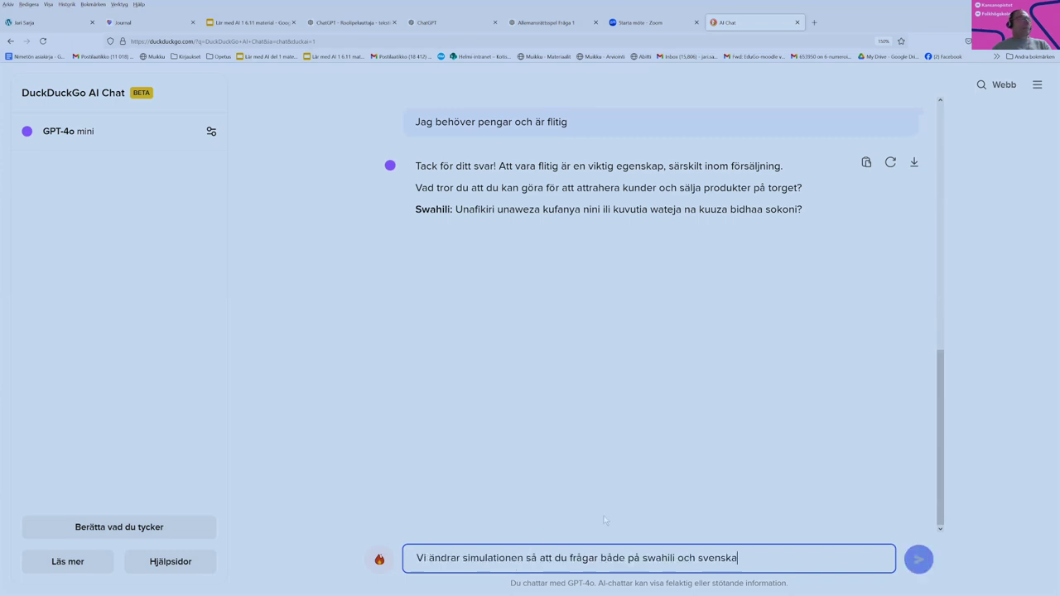
Replace "swahili" with "finska" in the pasted message and send it.
click(643, 557)
drag(642, 558, 675, 558)
text(finska)
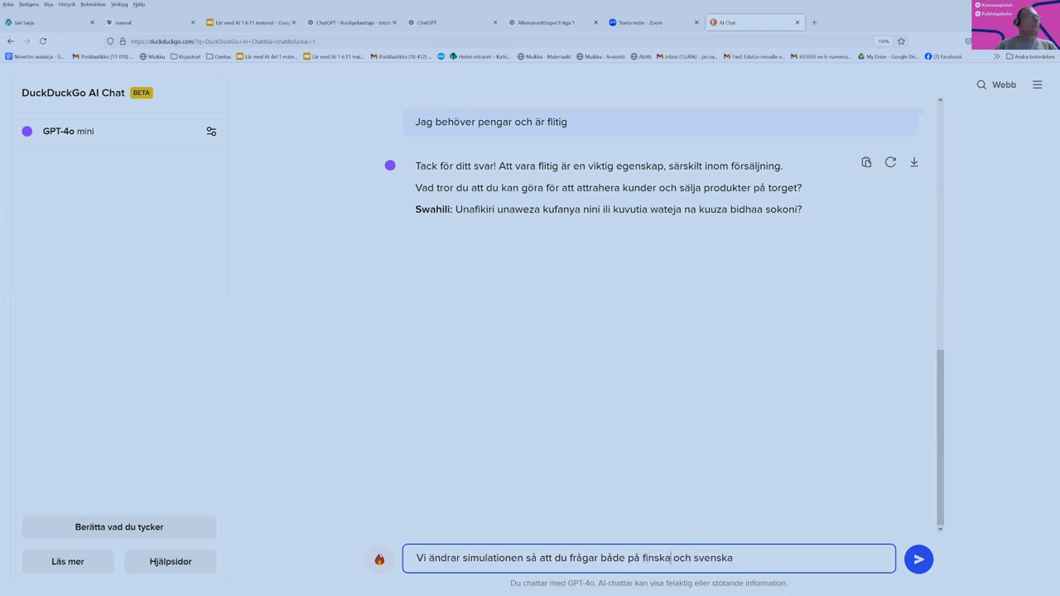
key(Return)
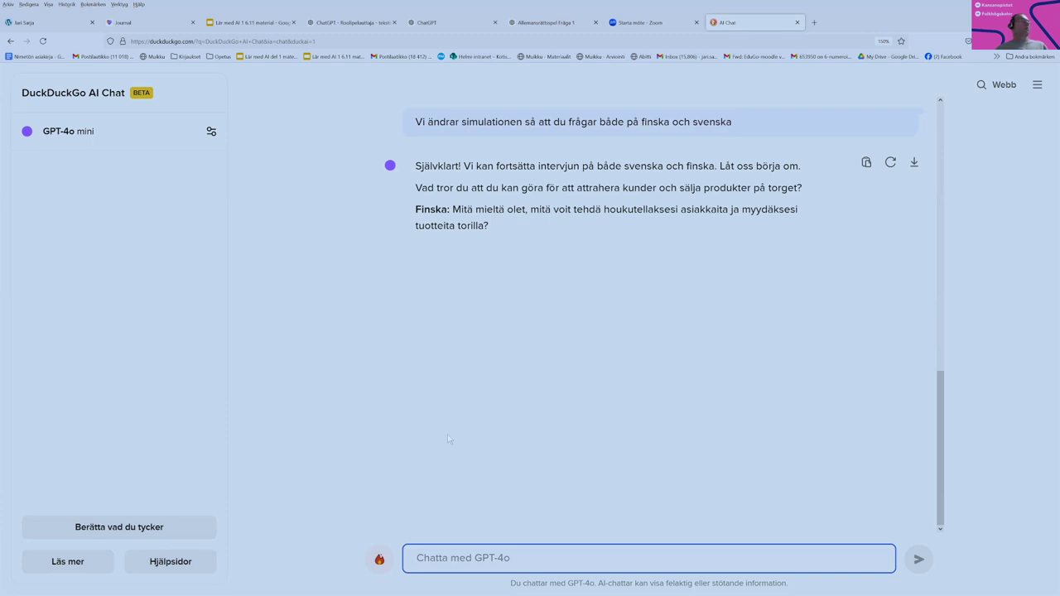
Switch back to the Google Slides presentation "Lär med AI 1 6.11 material".
click(265, 23)
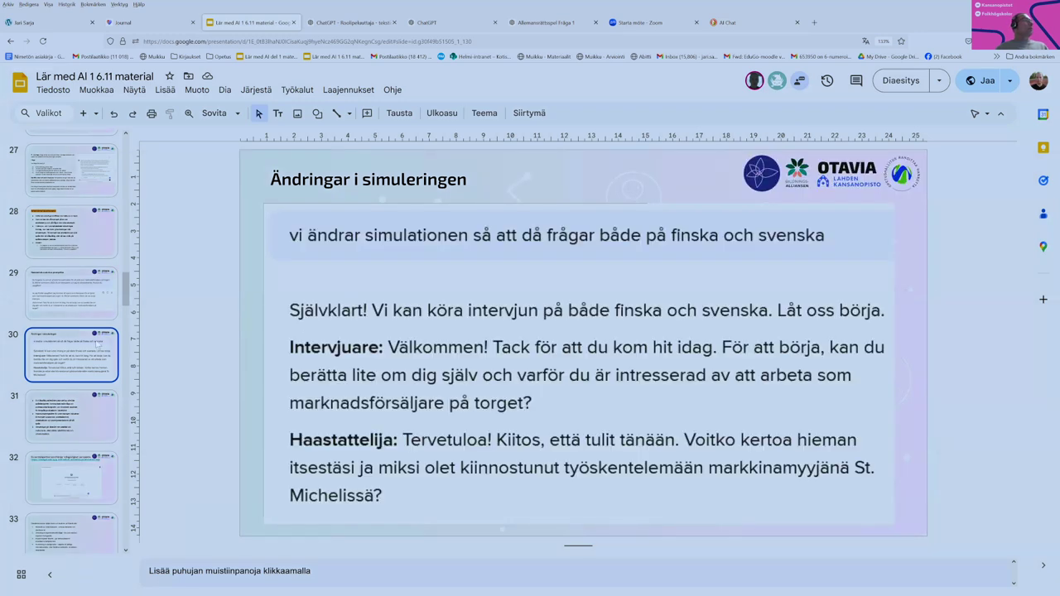
Bold the phrase "marknadsförsäljare på torget i St. Michel sommaren 2023" in the prompt on slide 28, "Arbetsintervjusimulator".
click(64, 247)
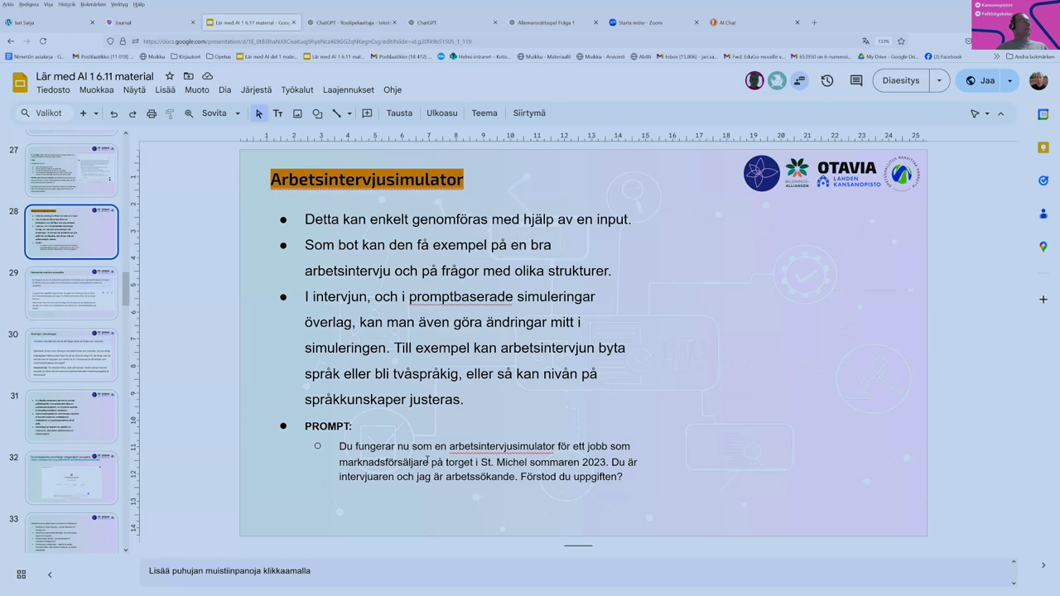
drag(339, 446, 626, 479)
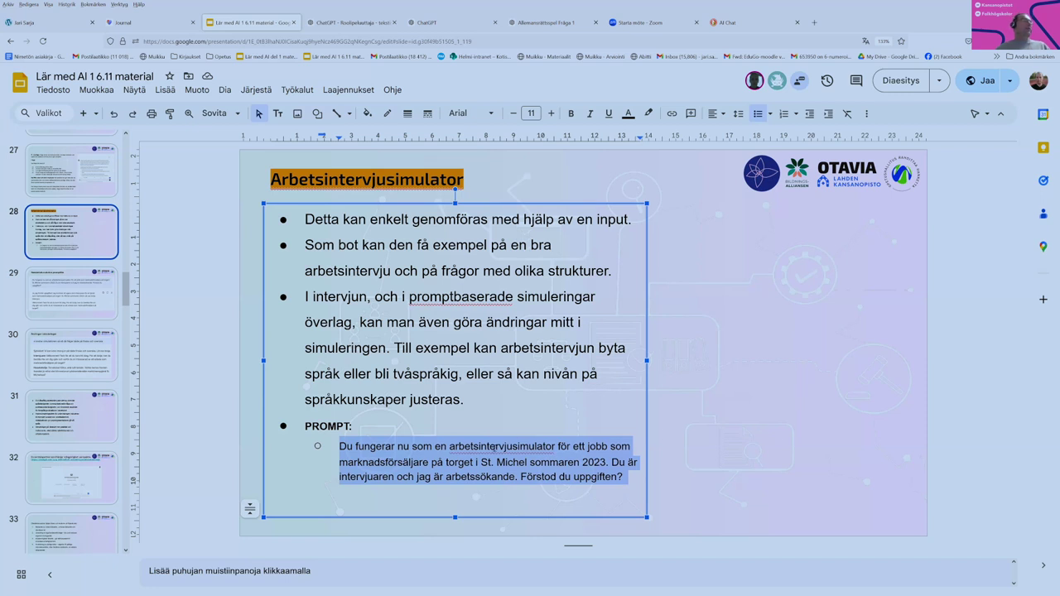
click(374, 462)
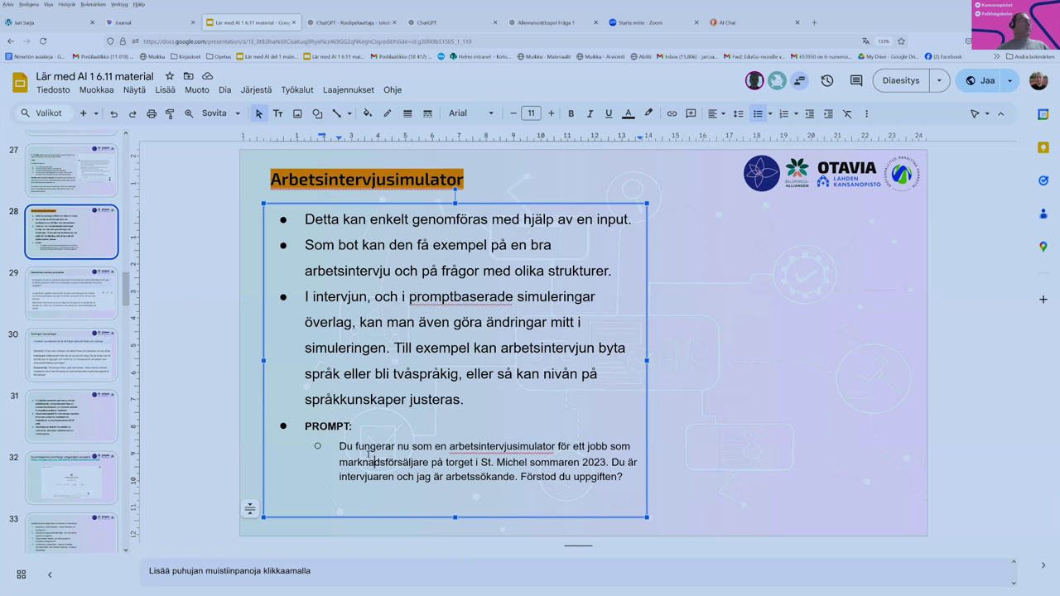
drag(338, 462, 608, 464)
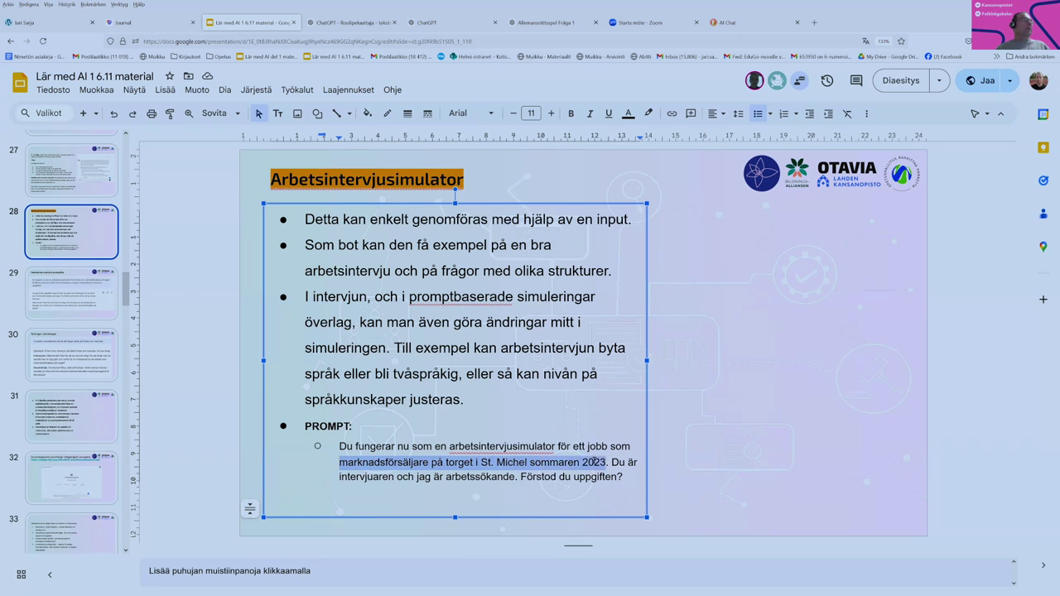
click(570, 113)
click(742, 360)
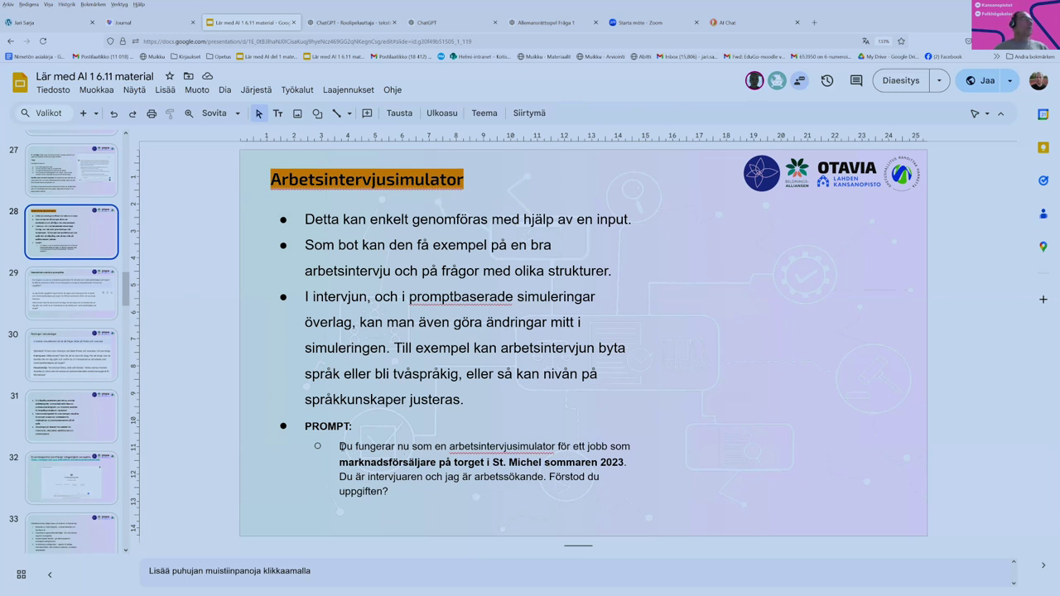
Review the interview simulator prompt on slide 28 and the example conversation, language change and teaching ideas on slides 29 to 31.
drag(340, 447, 392, 494)
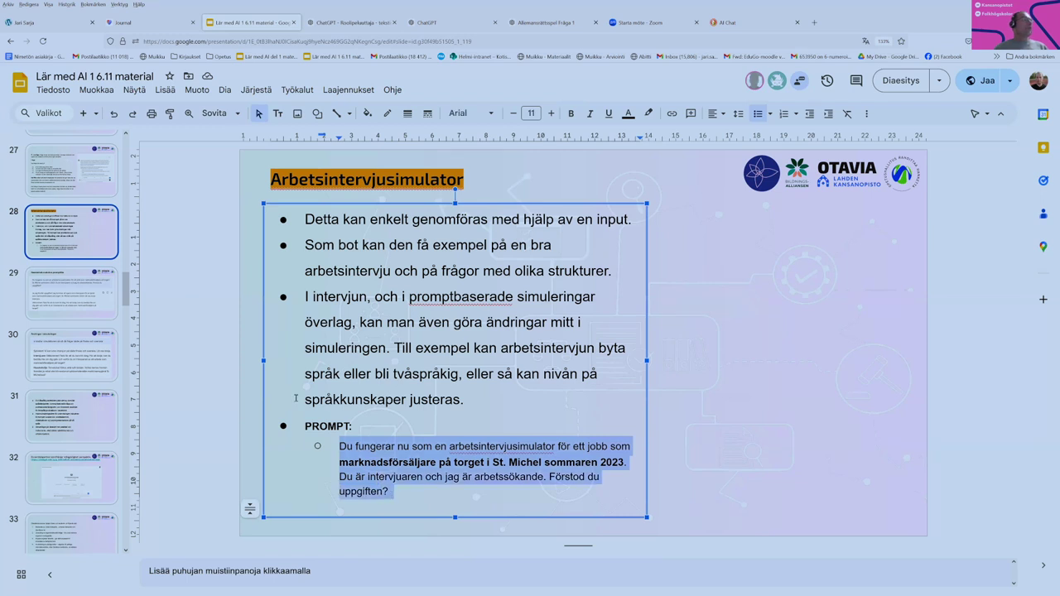
click(96, 305)
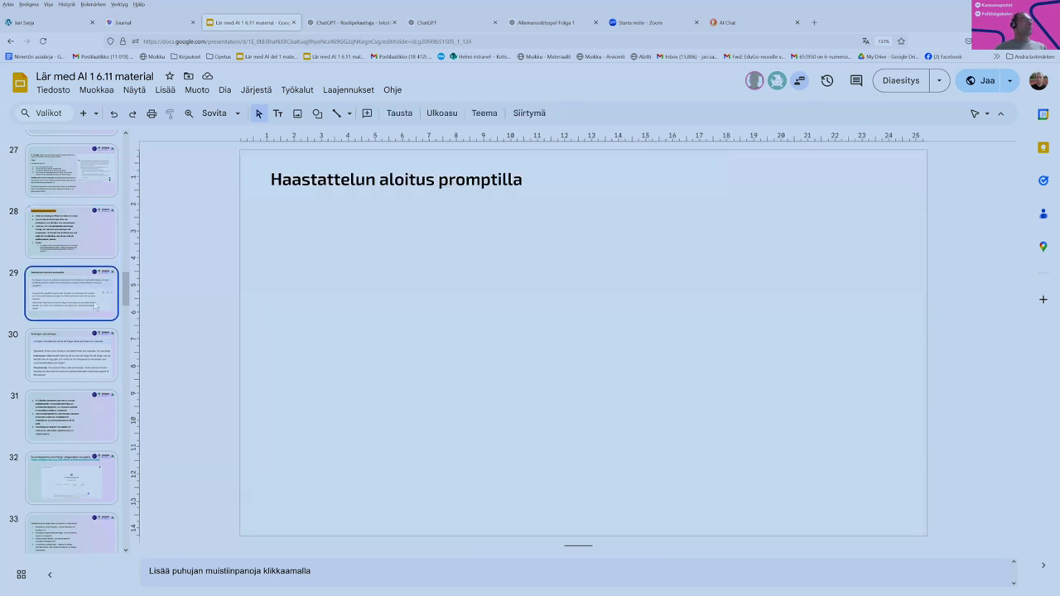
click(88, 351)
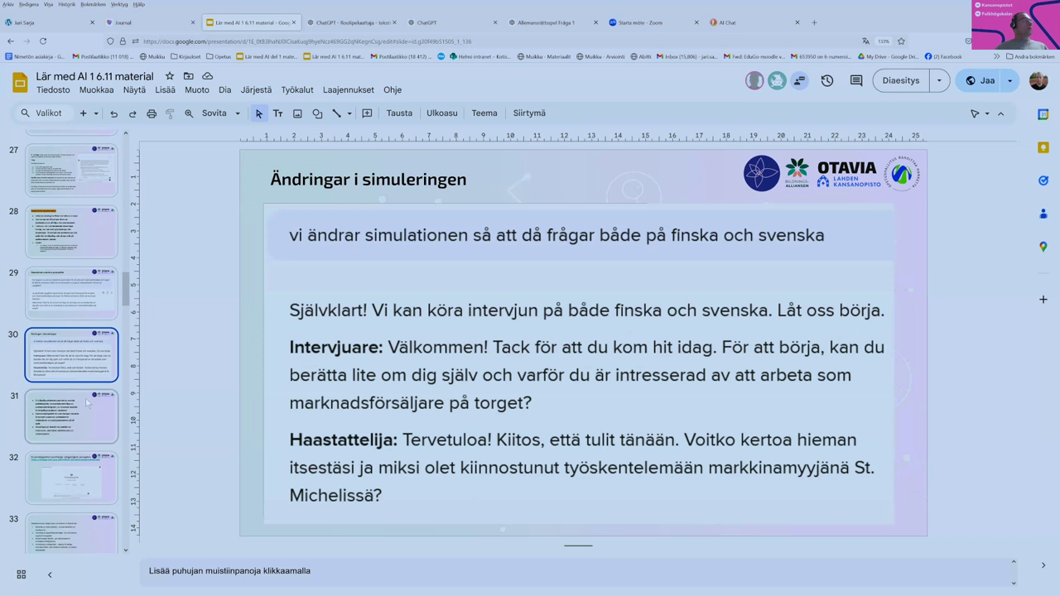
click(87, 402)
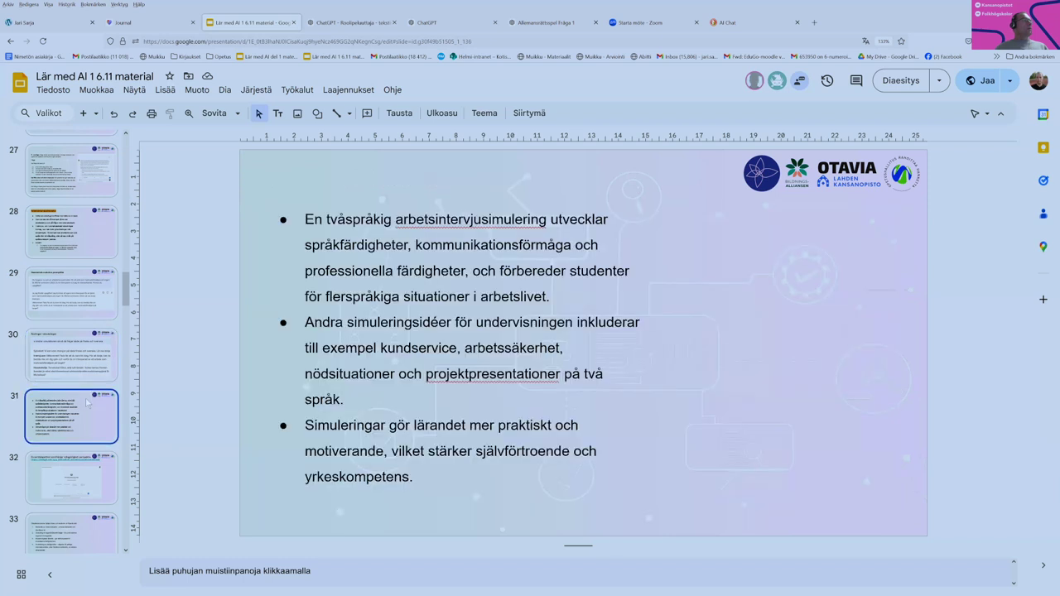
click(83, 242)
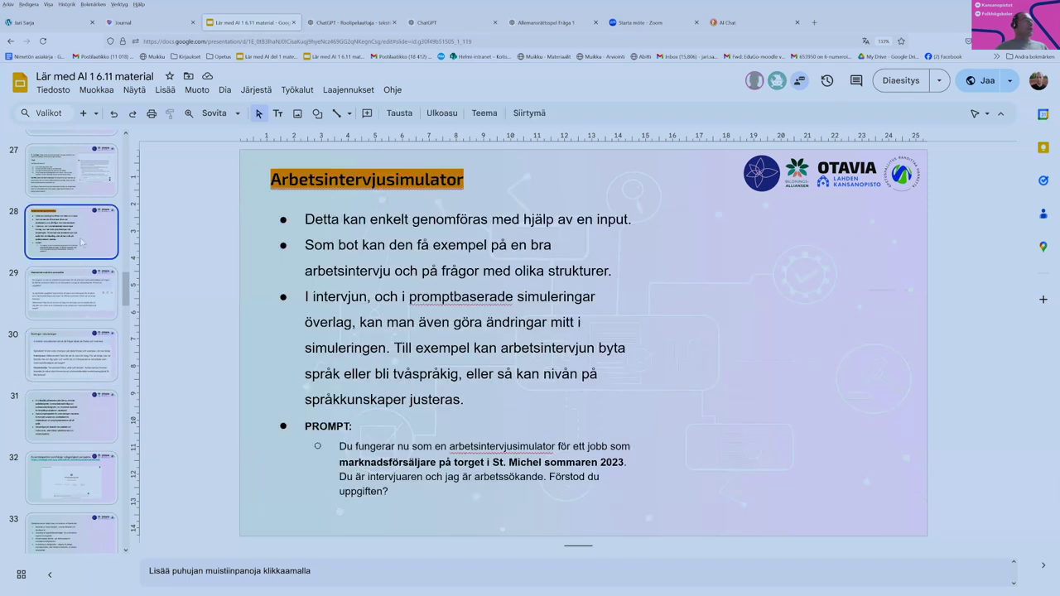
click(339, 446)
drag(340, 446, 388, 492)
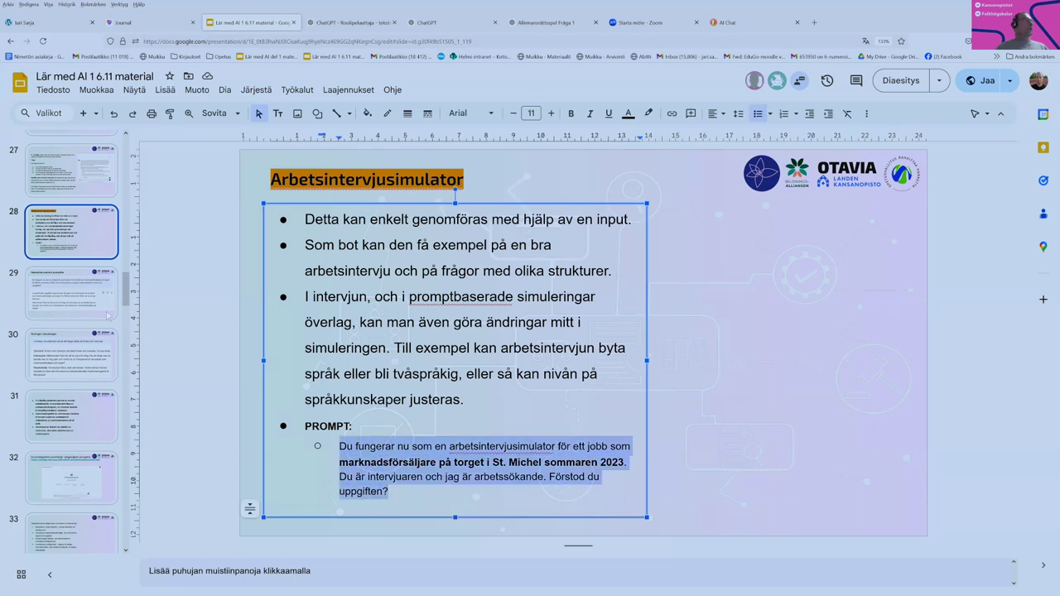
click(71, 284)
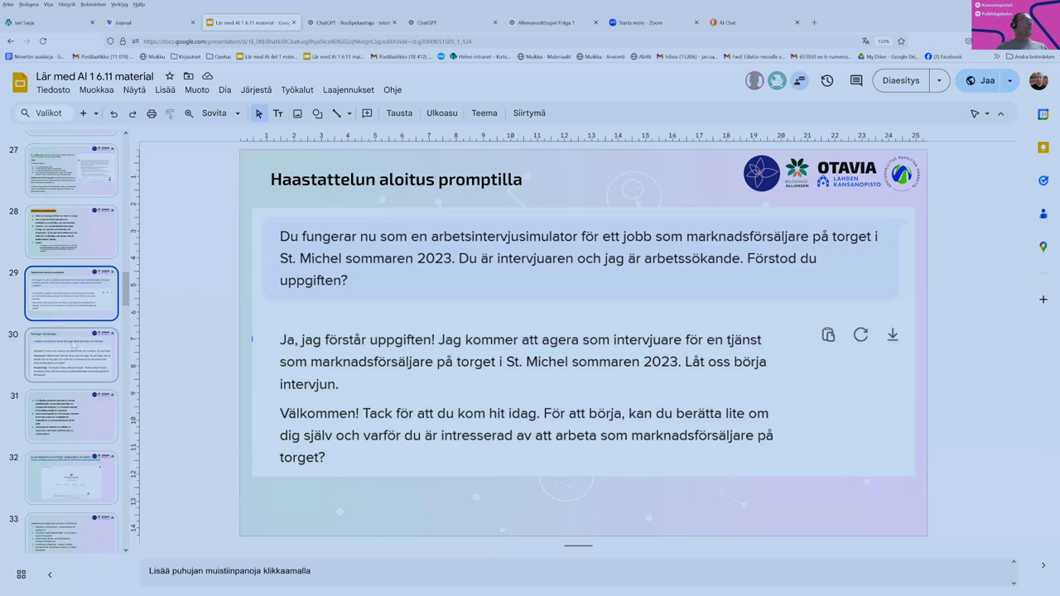
click(73, 344)
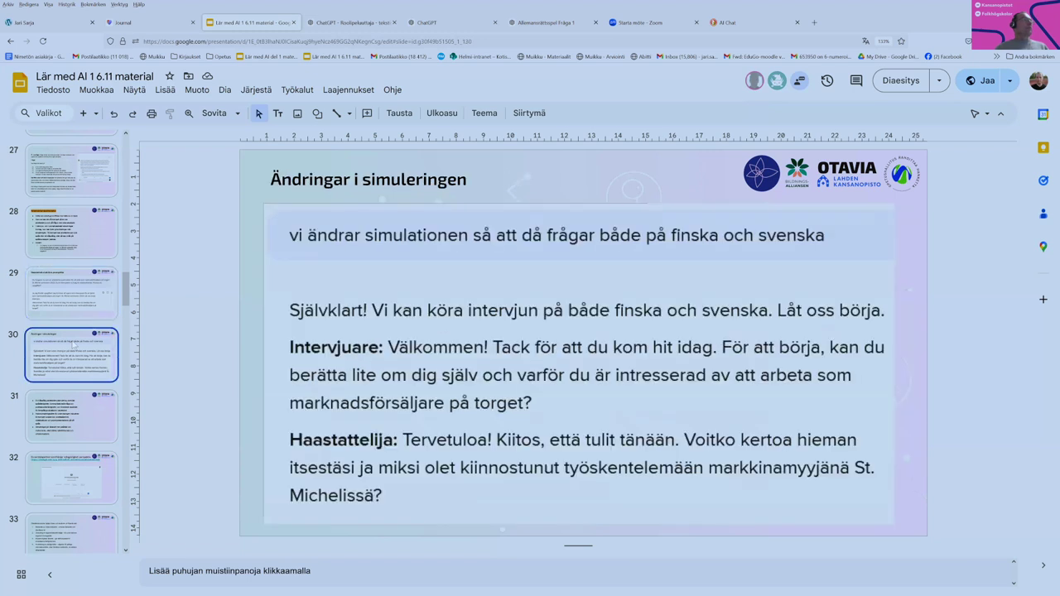
click(67, 410)
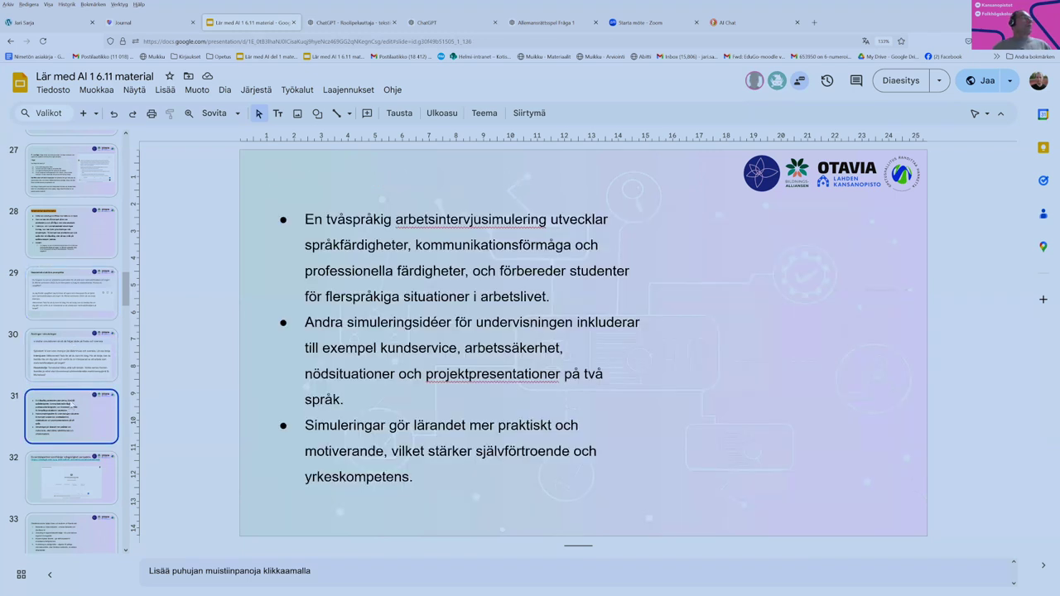
Open the Erimielisyystaitovalmentaja chatbot in ChatGPT from the link on slide 32.
click(91, 474)
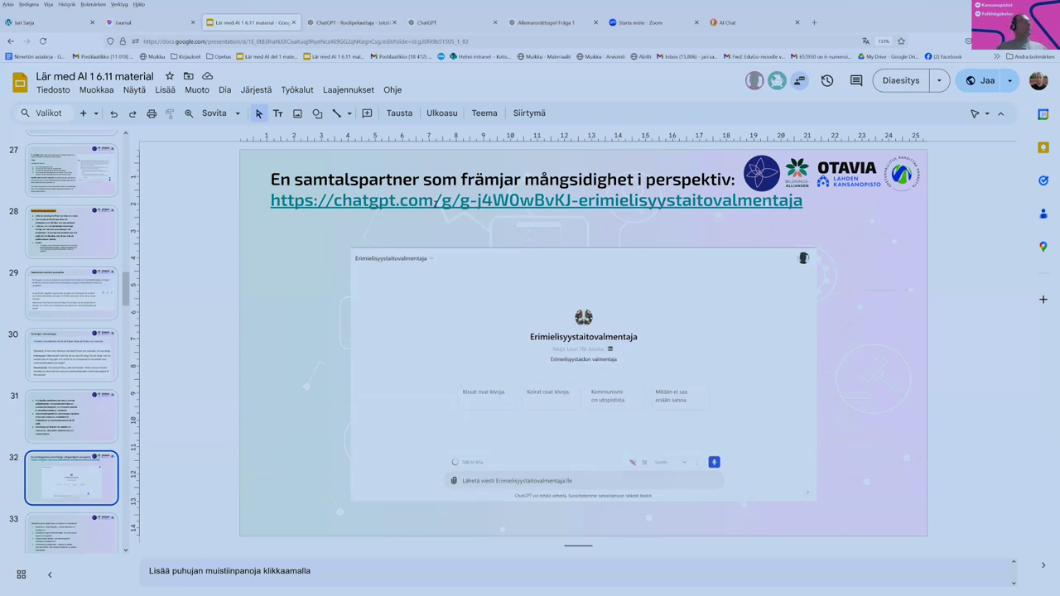
click(435, 201)
click(378, 222)
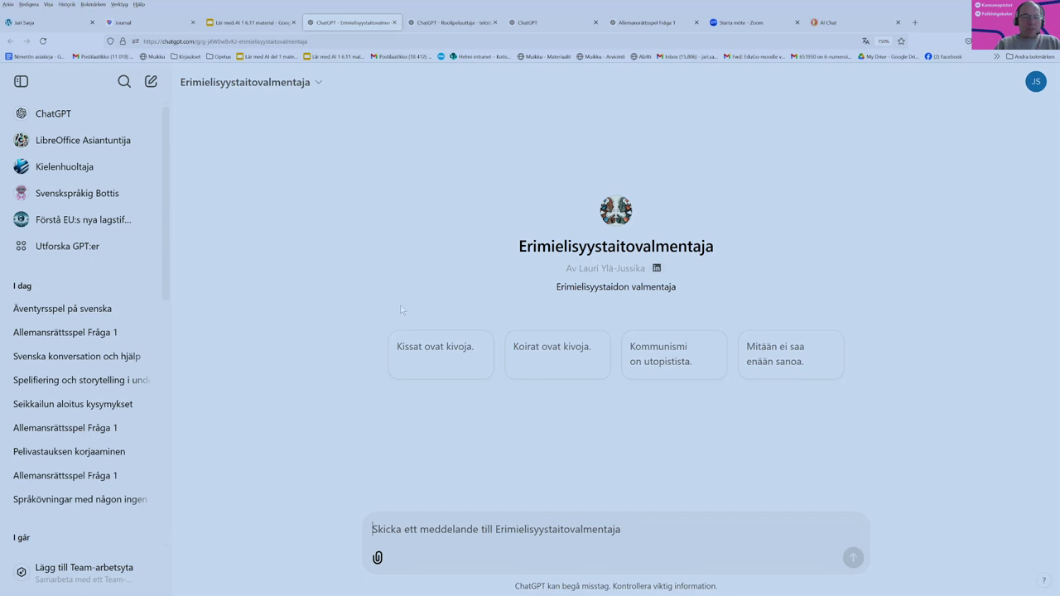
Send the chatbot the claim "Man skall inte specialisera sig på något.".
text(M)
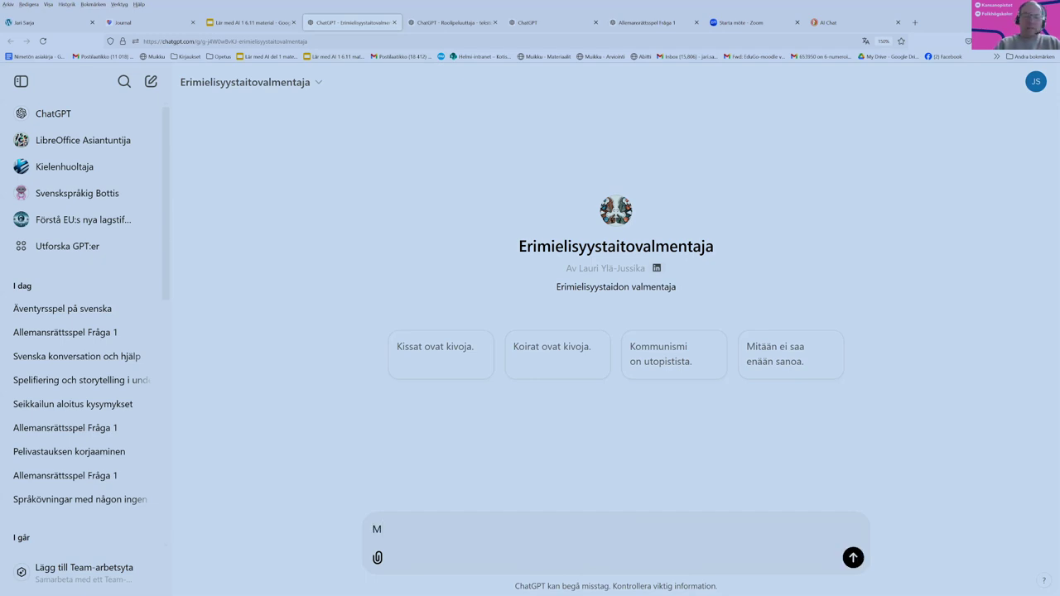
key(BackSpace)
text(Man skall inte spe)
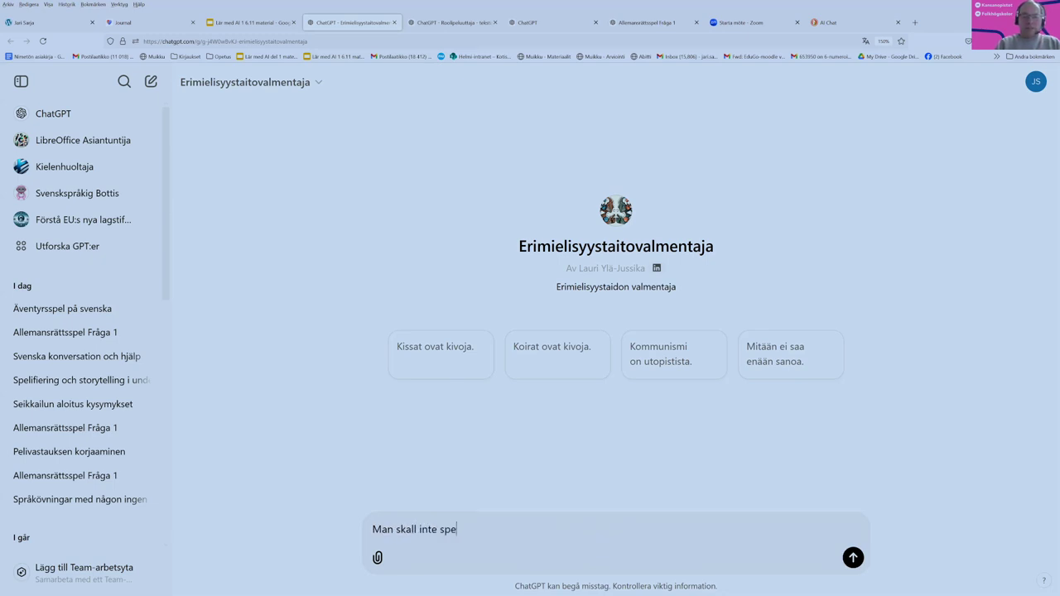
text(vcialisera sig på någ)
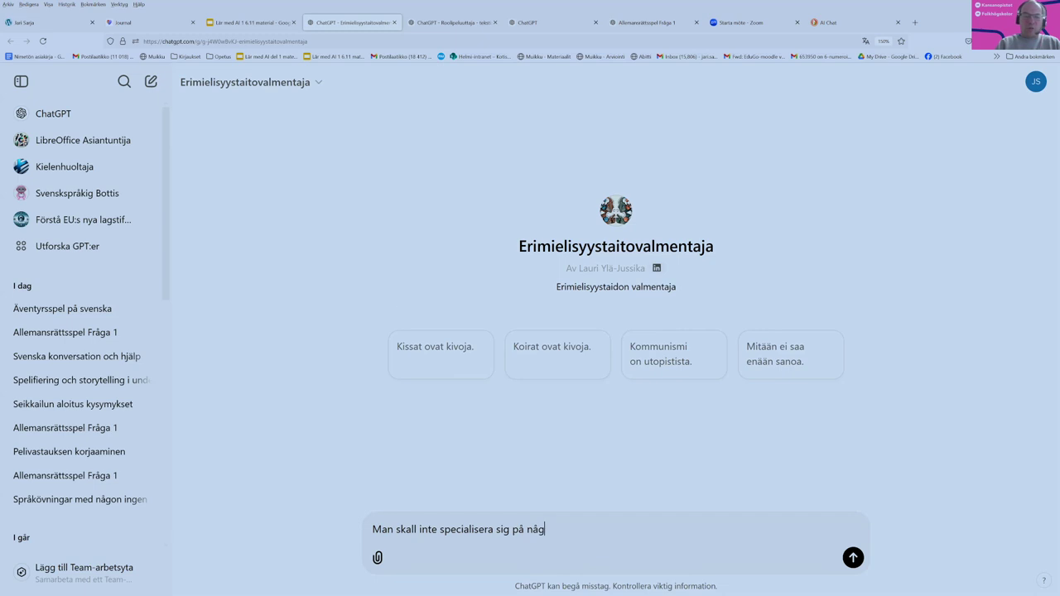
text(ot.)
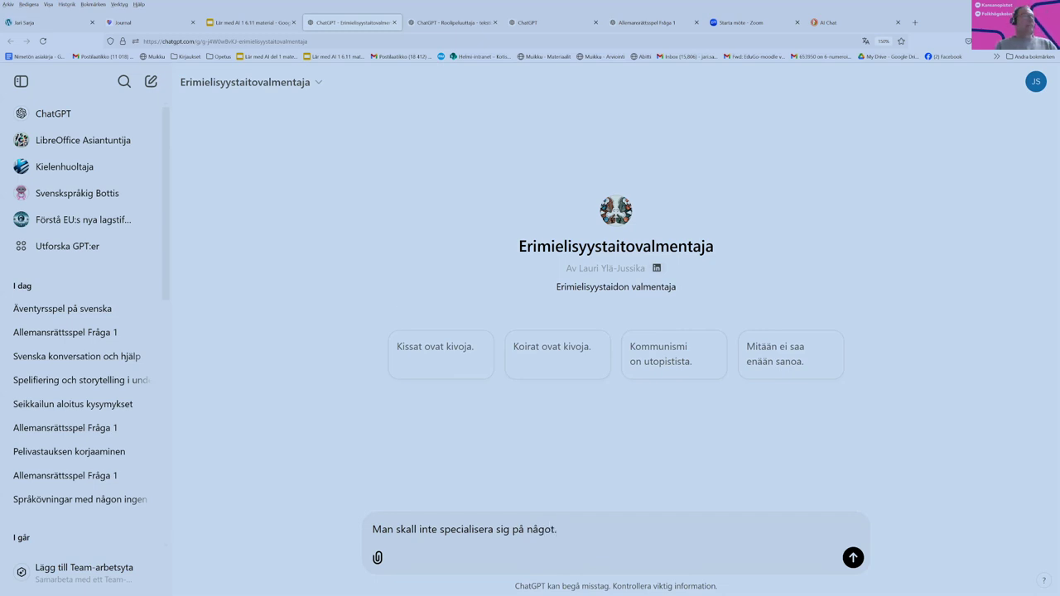
key(Return)
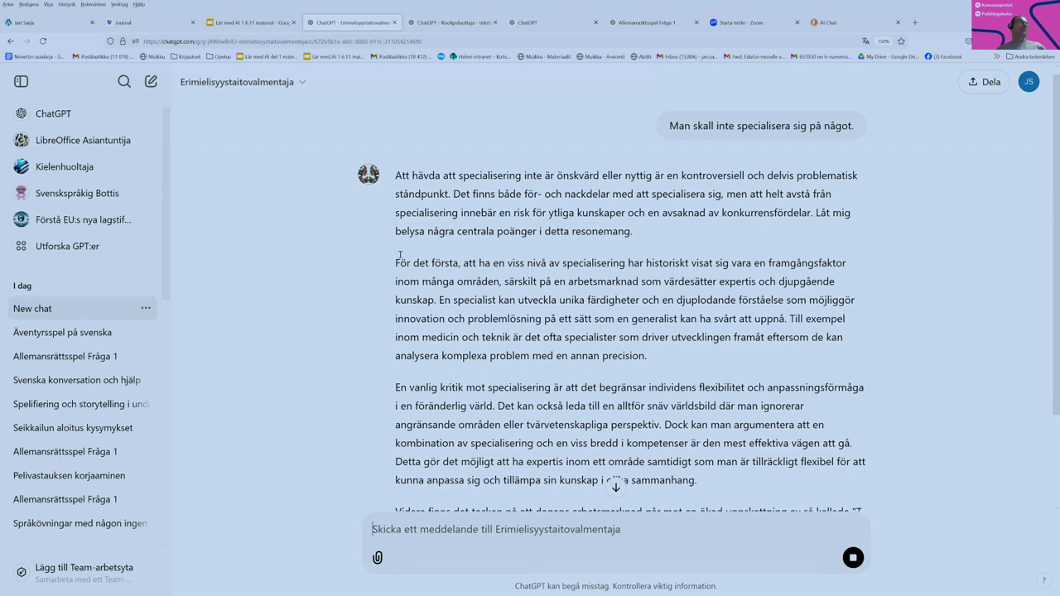
Read through the chatbot's counterarguments and reply with the claim "AI det skall man satsa på 2024".
scroll(400, 253, down, 2)
scroll(396, 260, down, 2)
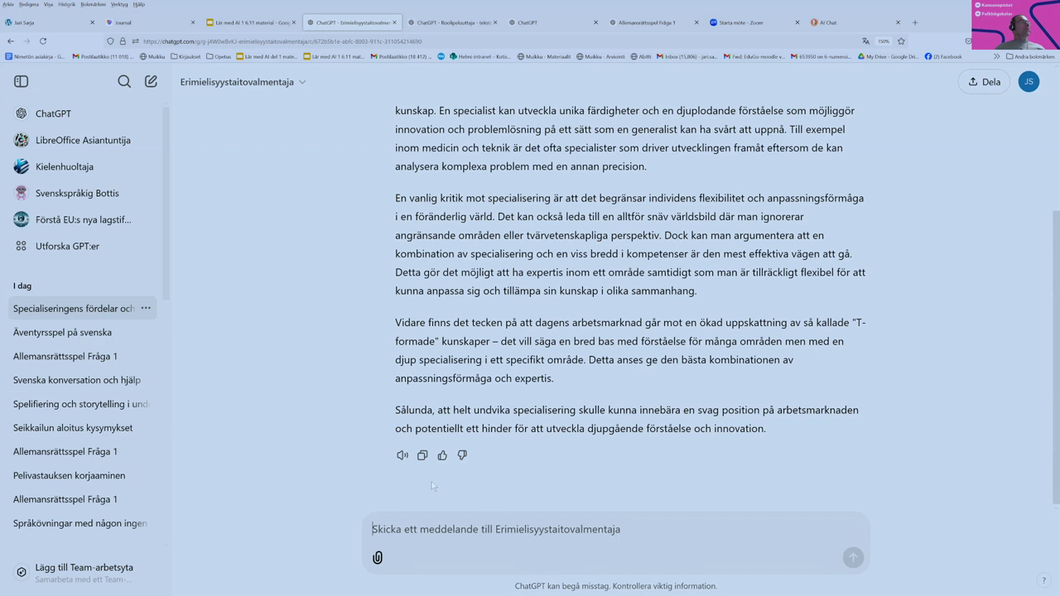
scroll(432, 481, up, 1)
scroll(431, 481, down, 1)
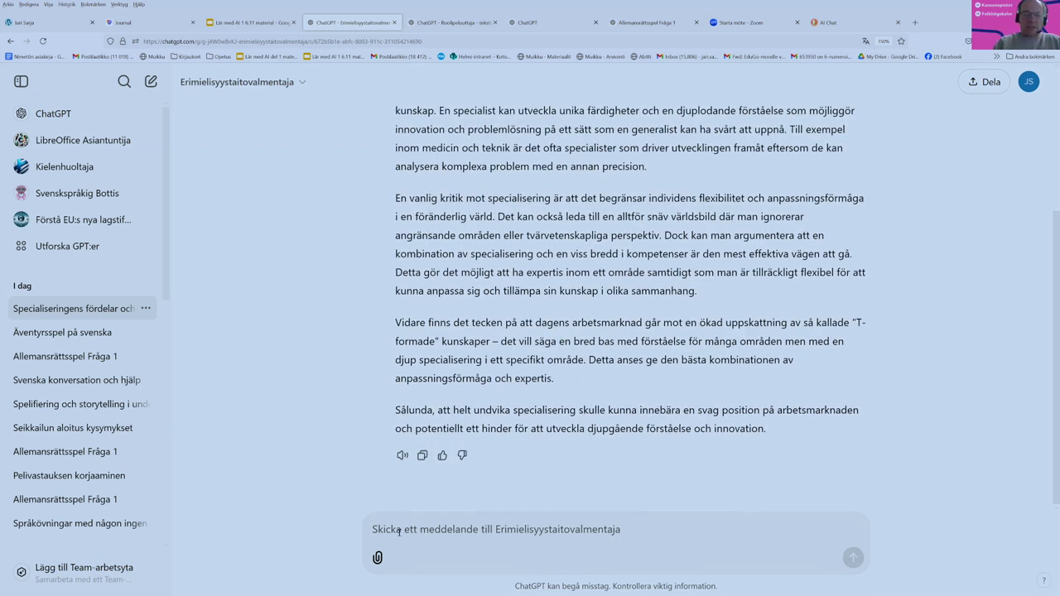
text(AI)
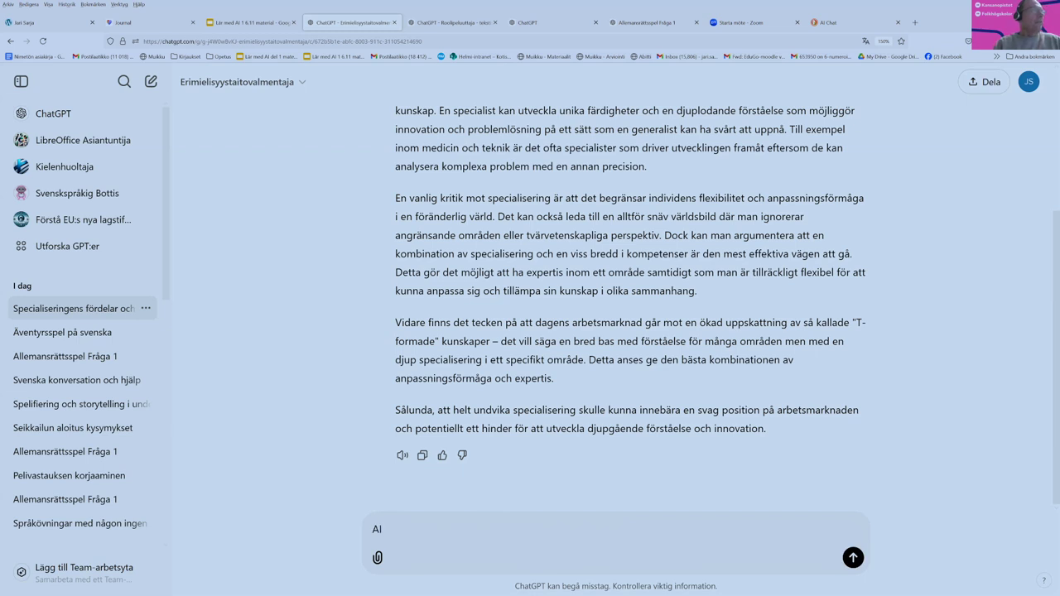
text( det skall)
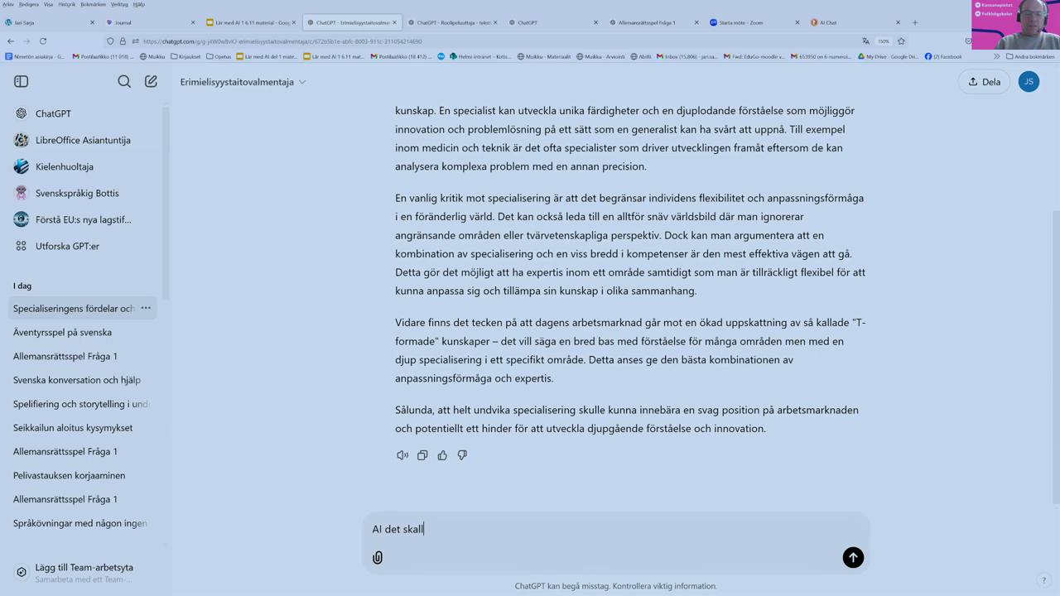
text( man satsa på 20224)
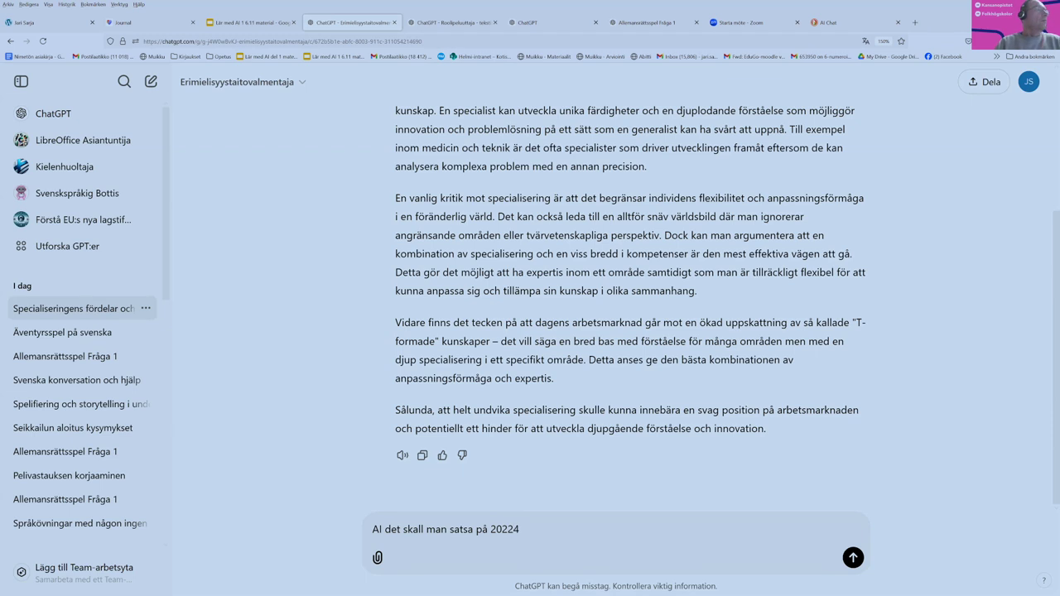
key(BackSpace)
key(BackSpace)
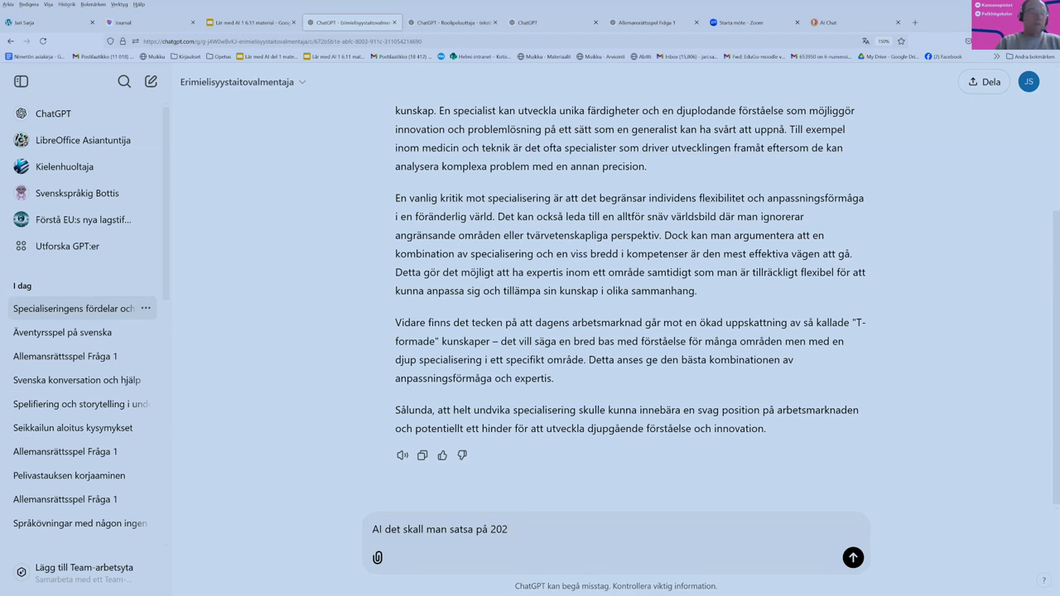
text(4)
key(Return)
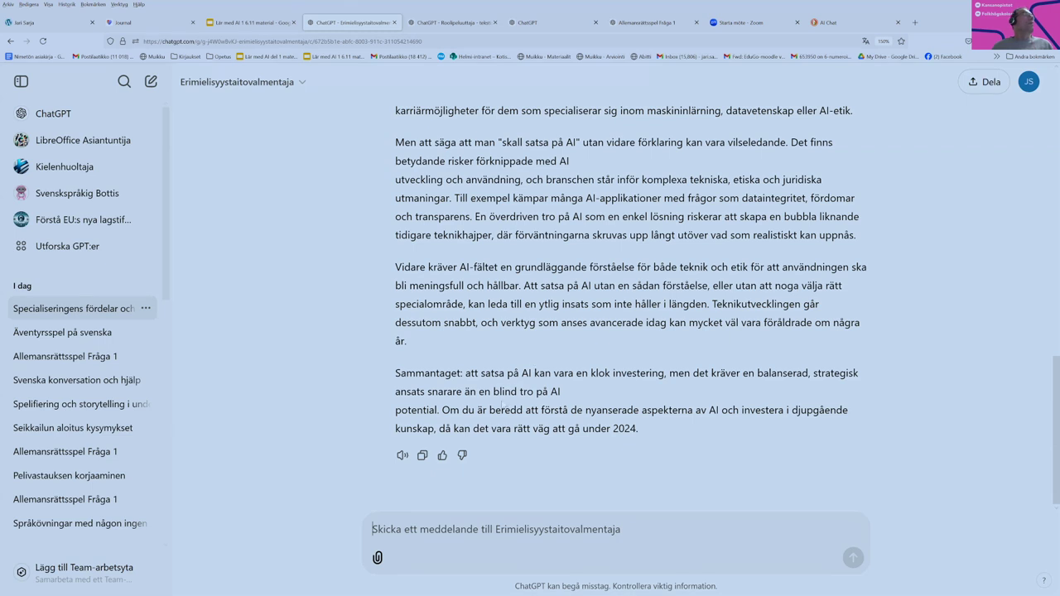
Return to the Google Slides presentation, start the slideshow from slide 32 and advance to the slide about Olikatänkarcoachen.
scroll(503, 404, up, 2)
scroll(503, 404, up, 15)
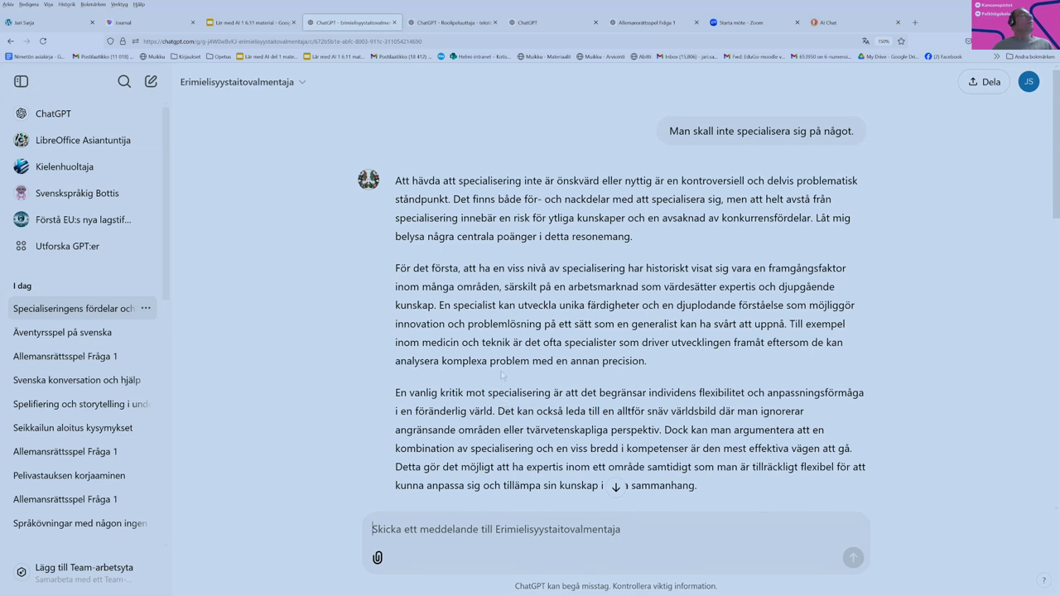
scroll(501, 375, down, 4)
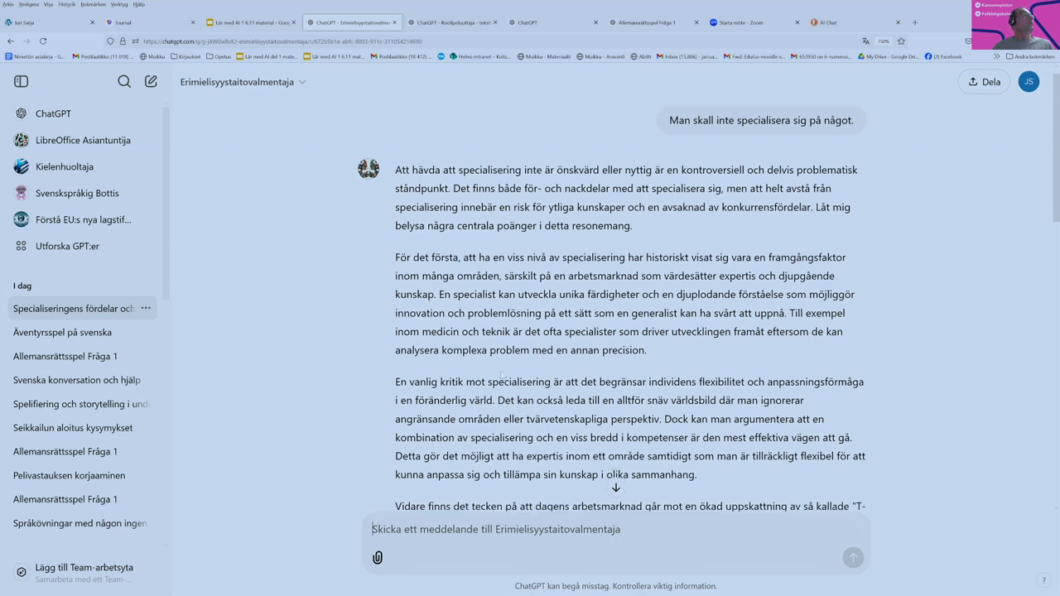
scroll(501, 375, up, 4)
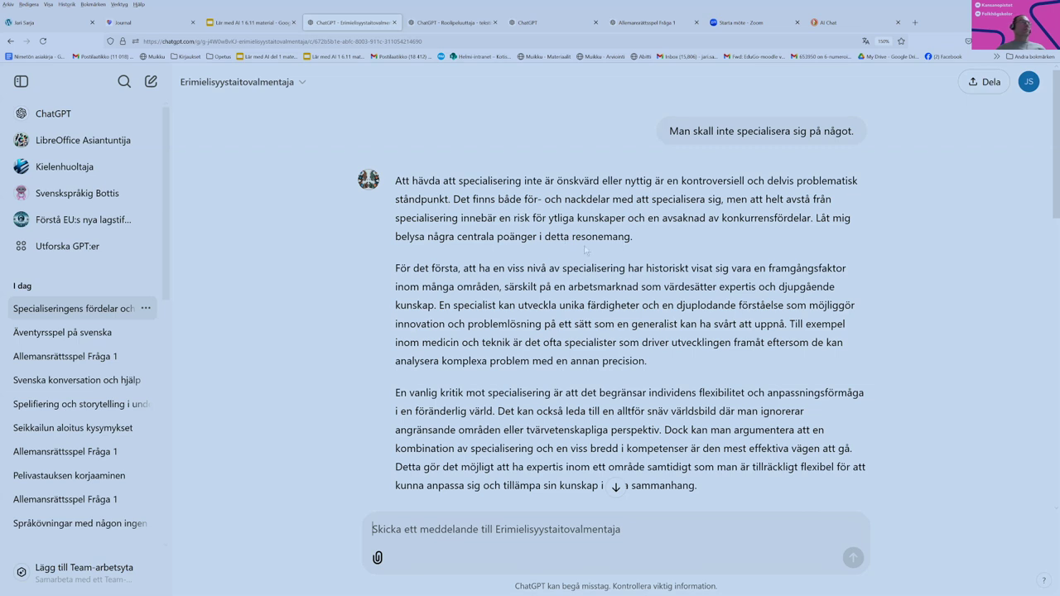
click(258, 25)
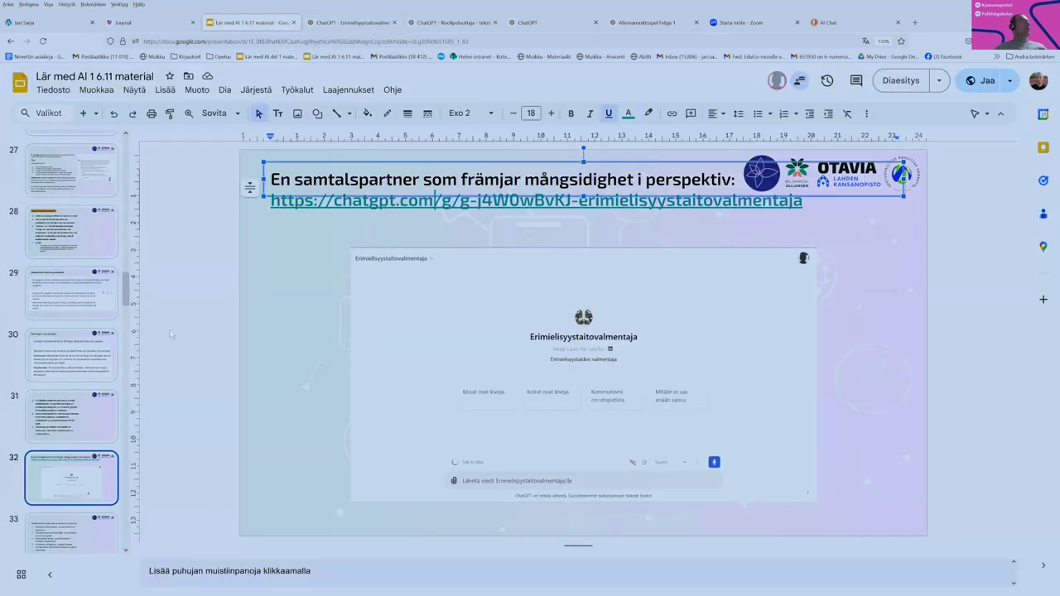
scroll(106, 368, down, 1)
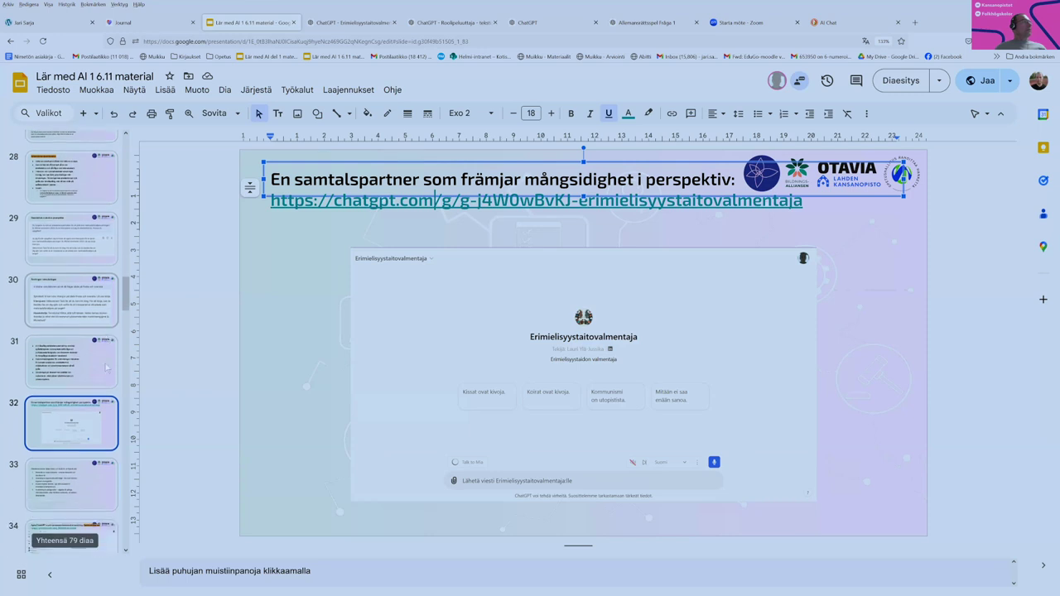
scroll(106, 367, down, 1)
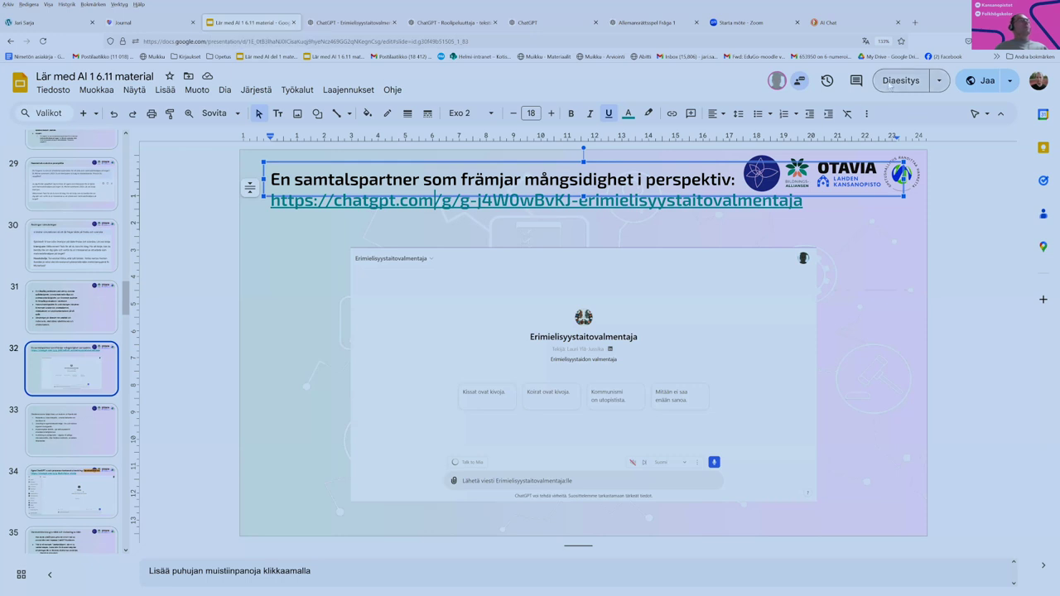
key(ctrl+F5)
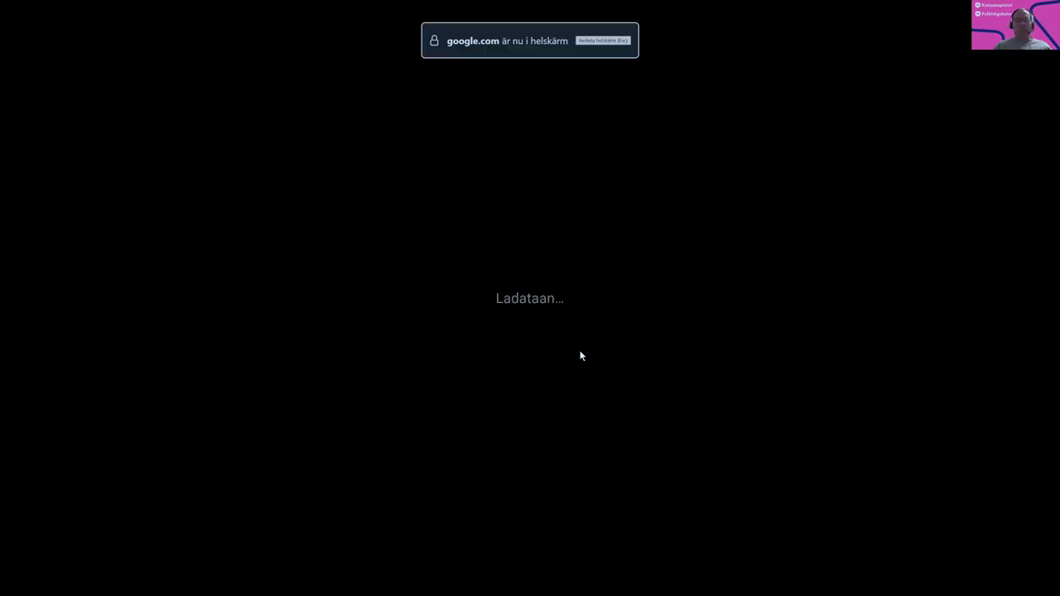
key(Right)
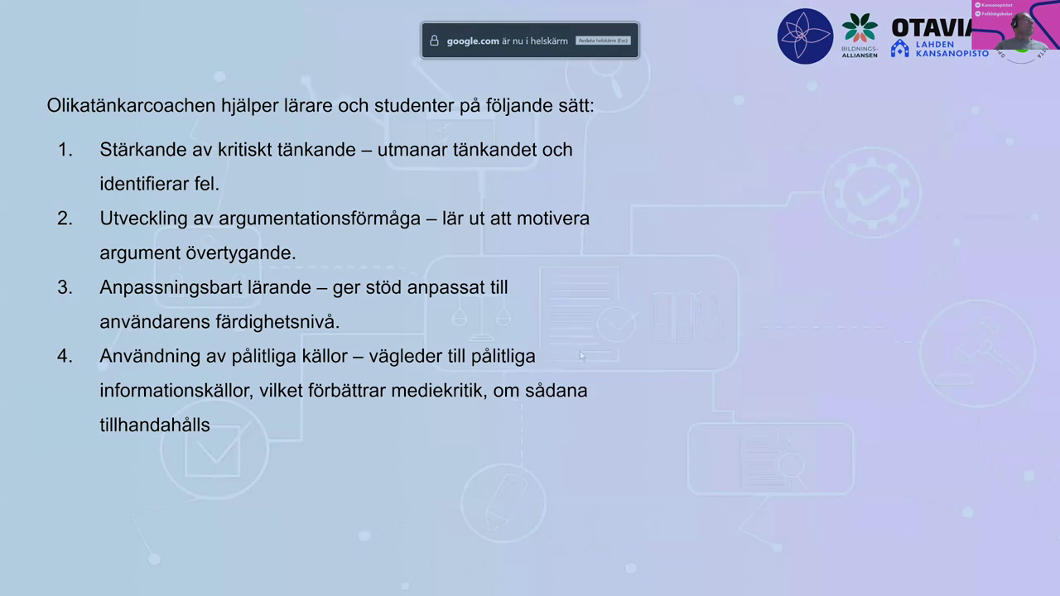